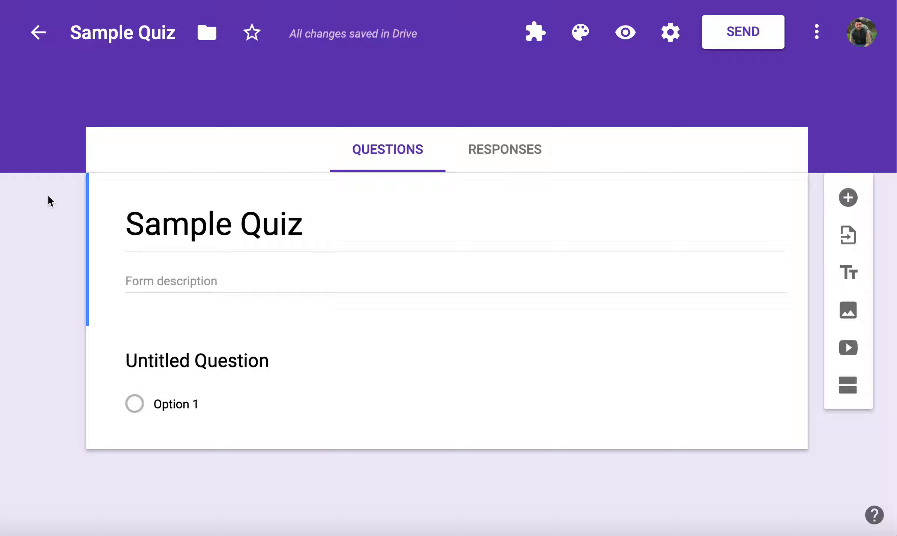
Replace the untitled question's text with "What is the capital of PA?".
{"action": "left_click", "coordinate": [186, 371]}
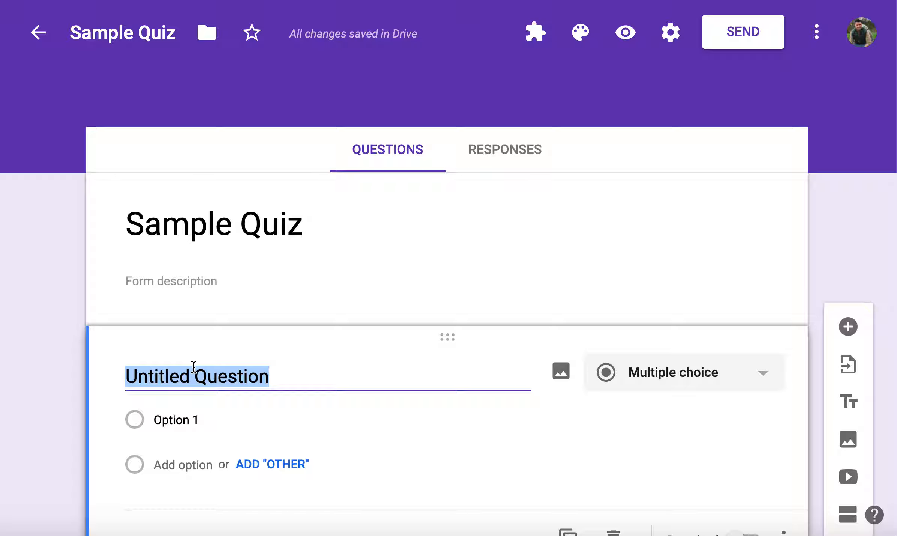
{"action": "type", "text": "What "}
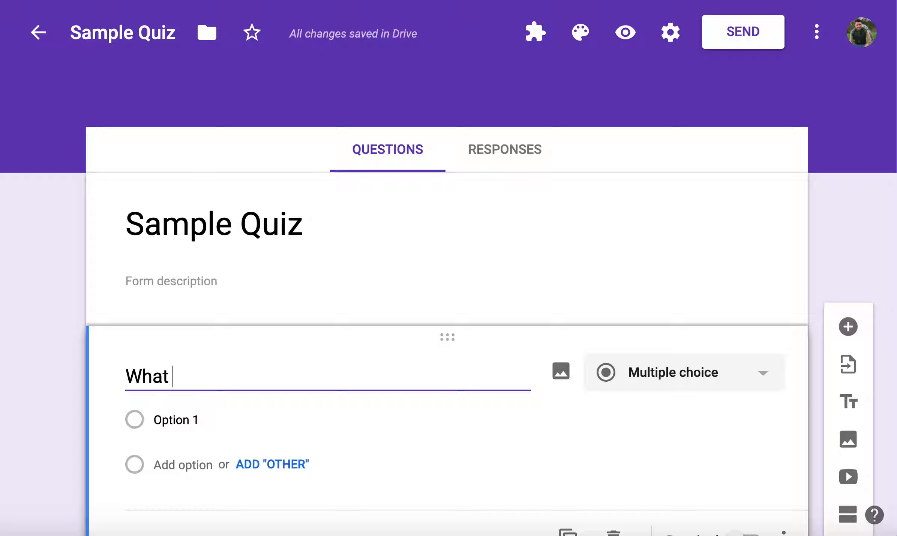
{"action": "type", "text": "is the capital of PA>/"}
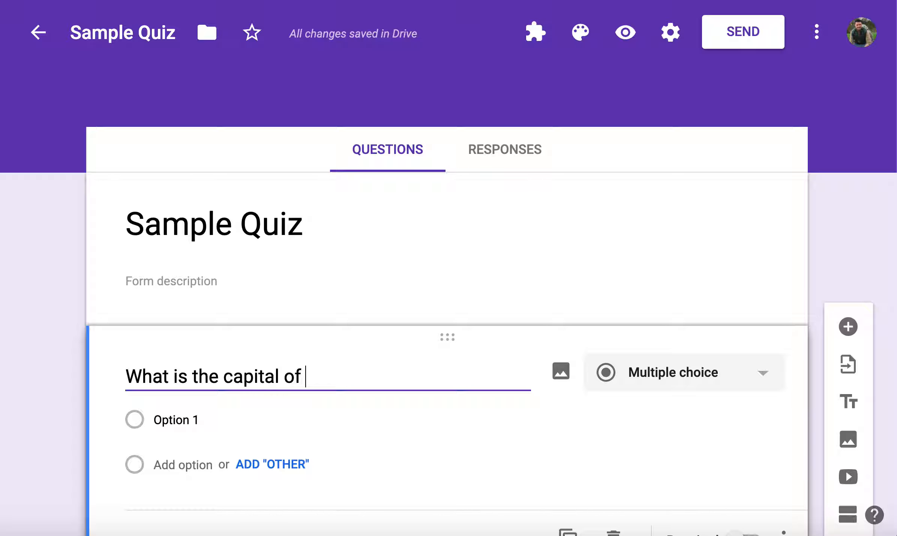
{"action": "key", "text": "BackSpace"}
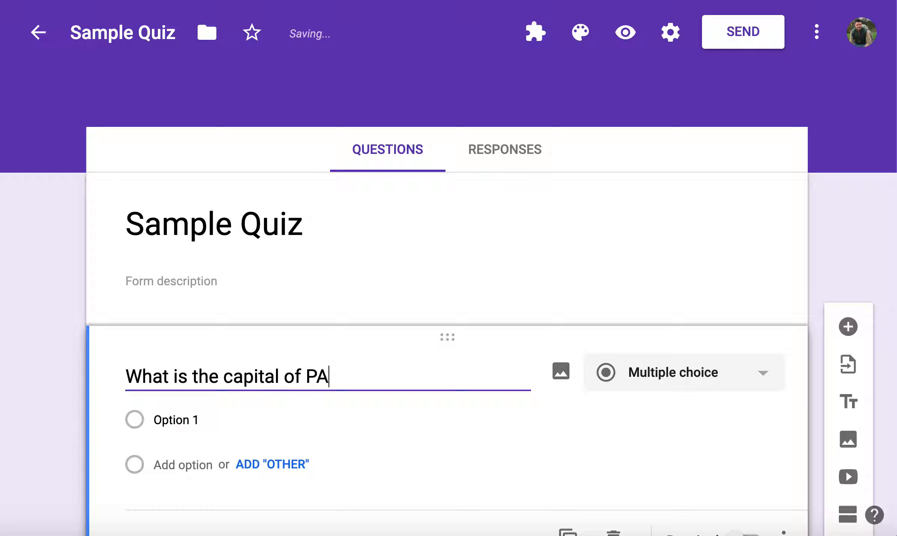
{"action": "key", "text": "BackSpace"}
{"action": "key", "text": "BackSpace"}
{"action": "type", "text": "?"}
{"action": "key", "text": "BackSpace"}
{"action": "type", "text": "A?"}
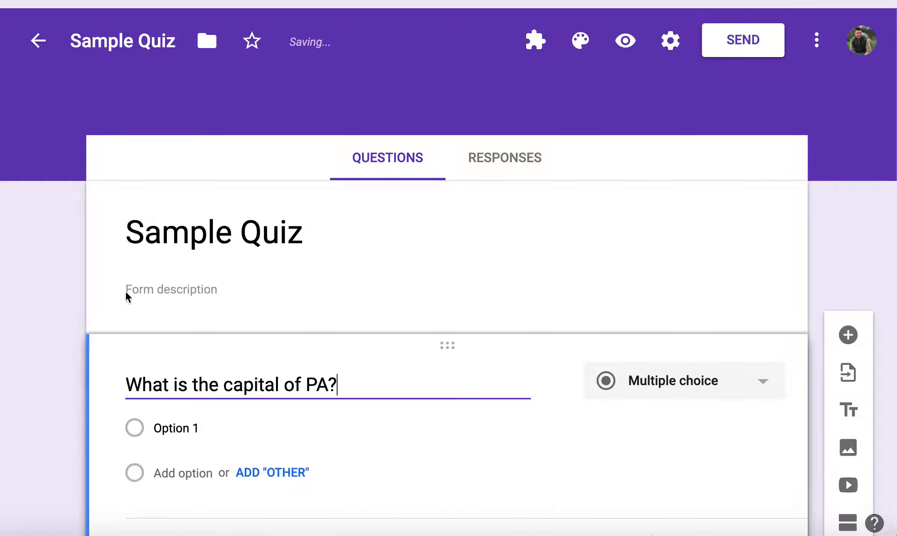
Name the first answer option of the capital question Pittsburgh.
{"action": "scroll", "coordinate": [126, 294], "scroll_direction": "down", "scroll_amount": 3}
{"action": "left_click", "coordinate": [185, 323]}
{"action": "type", "text": "Pit"}
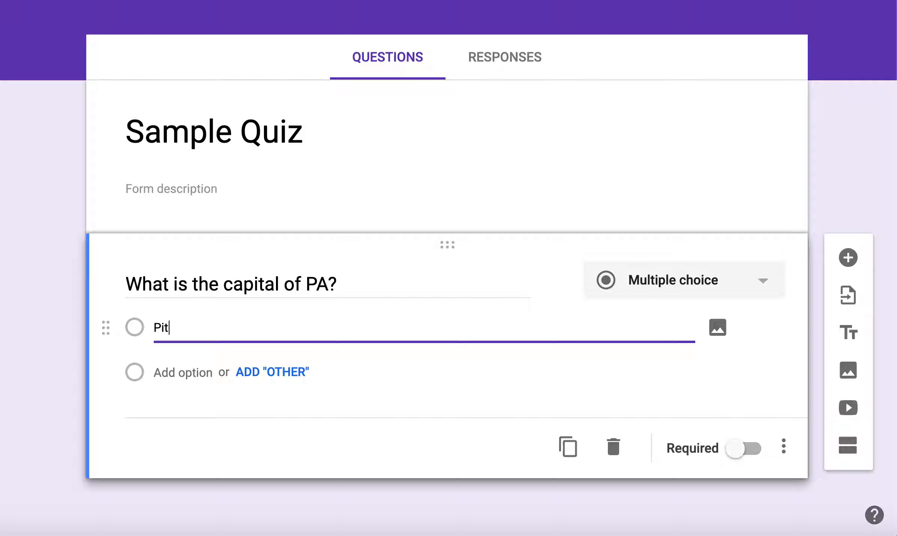
{"action": "type", "text": "tsburgh"}
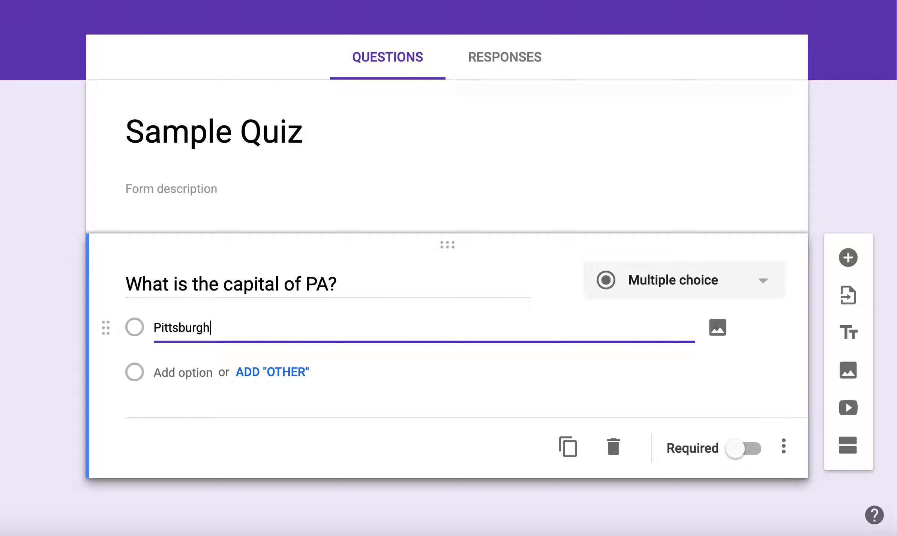
Add Harrisburg and Philly as the second and third answer options of the capital question.
{"action": "left_click", "coordinate": [153, 372]}
{"action": "type", "text": "h"}
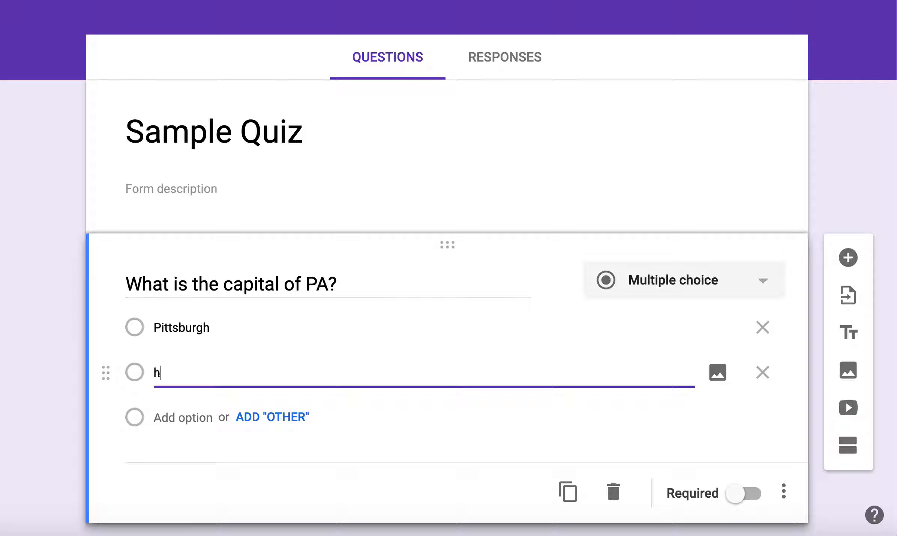
{"action": "type", "text": "arriHGar"}
{"action": "key", "text": "BackSpace"}
{"action": "key", "text": "BackSpace"}
{"action": "key", "text": "BackSpace"}
{"action": "type", "text": "arrisburg"}
{"action": "left_click", "coordinate": [155, 416]}
{"action": "type", "text": "Ph"}
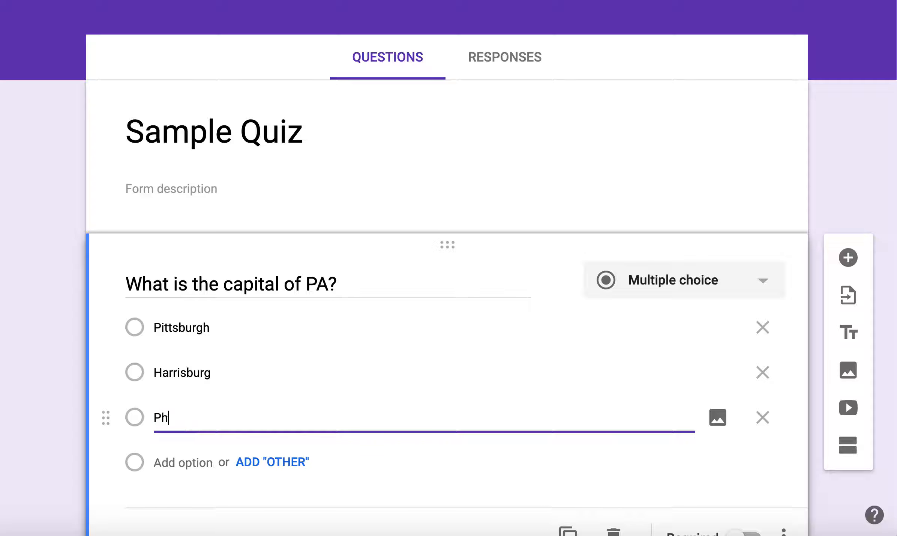
{"action": "type", "text": "illy"}
{"action": "left_click", "coordinate": [16, 340]}
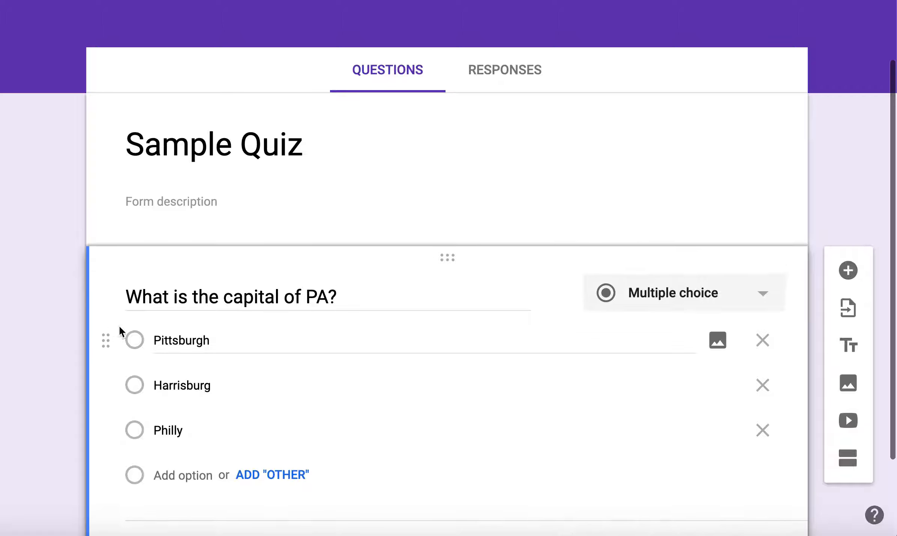
Add a second question reading "What year did the Philadelphia Eagles win the Super Bowl?".
{"action": "scroll", "coordinate": [170, 308], "scroll_direction": "down", "scroll_amount": 3}
{"action": "left_click", "coordinate": [848, 167]}
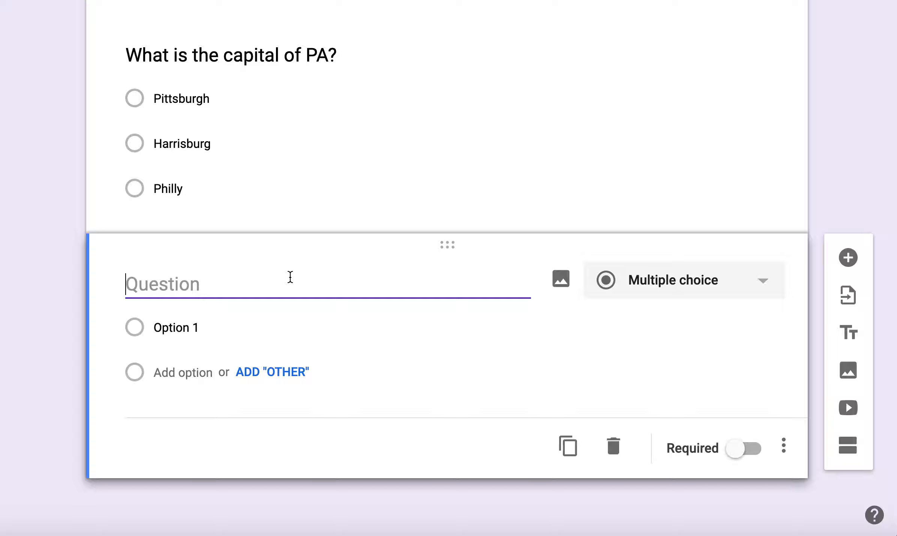
{"action": "type", "text": "What year"}
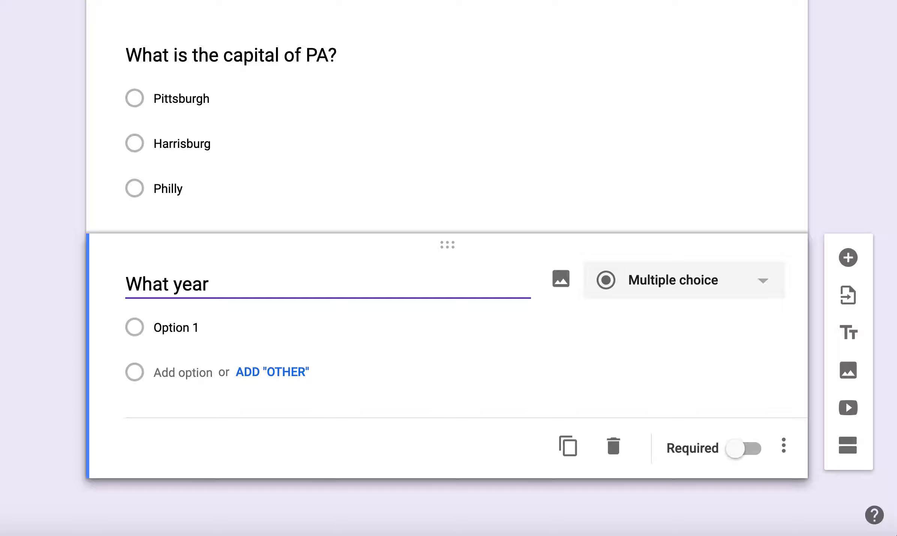
{"action": "type", "text": " did the Philadel"}
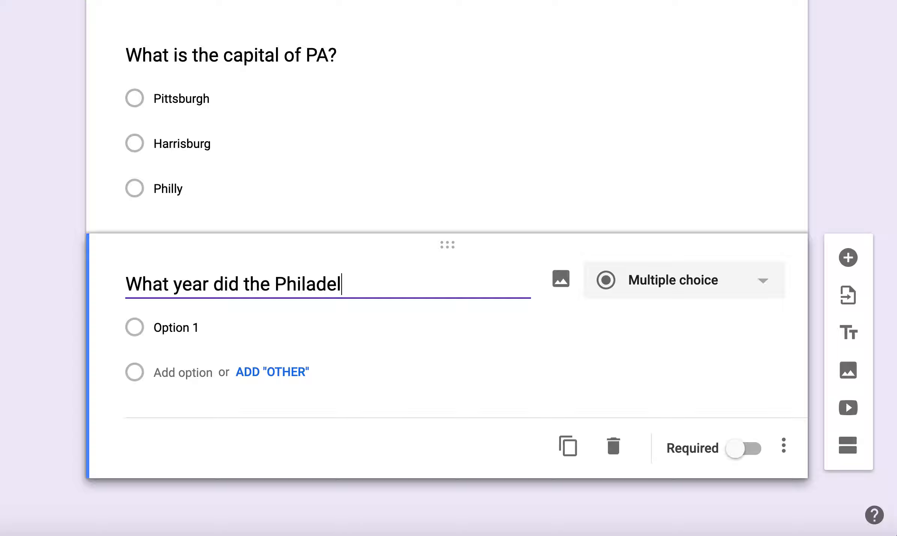
{"action": "type", "text": "phia Eagles win"}
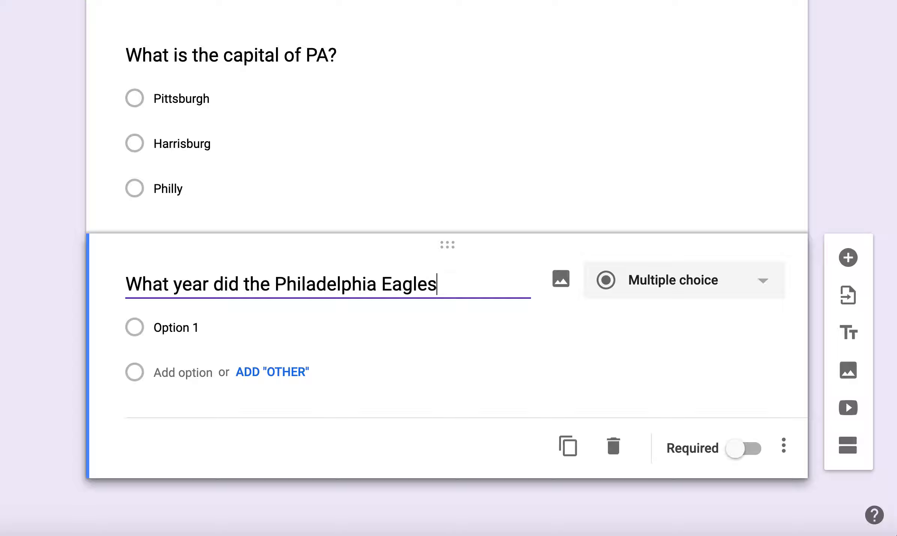
{"action": "key", "text": "BackSpace"}
{"action": "key", "text": "BackSpace"}
{"action": "type", "text": "win the super"}
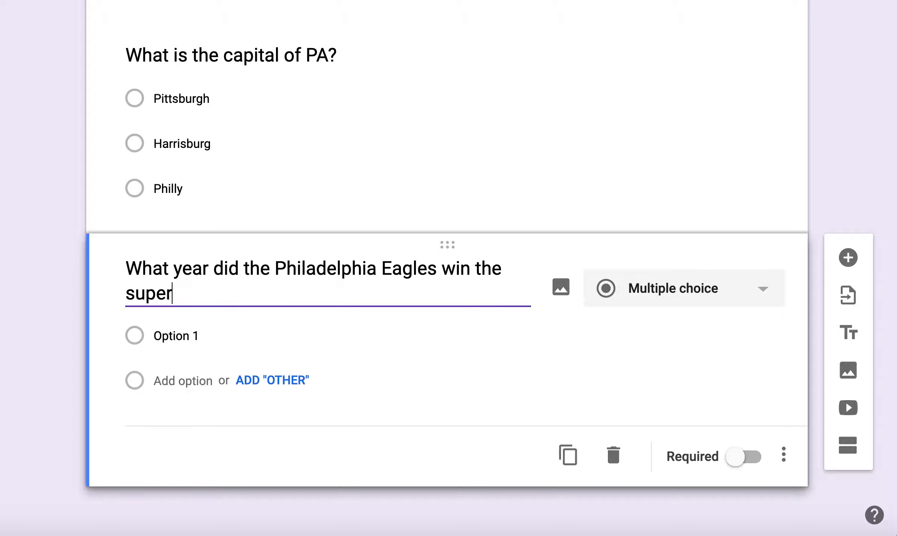
{"action": "key", "text": "BackSpace"}
{"action": "key", "text": "BackSpace"}
{"action": "key", "text": "BackSpace"}
{"action": "key", "text": "BackSpace"}
{"action": "key", "text": "BackSpace"}
{"action": "type", "text": "Super Bowl?"}
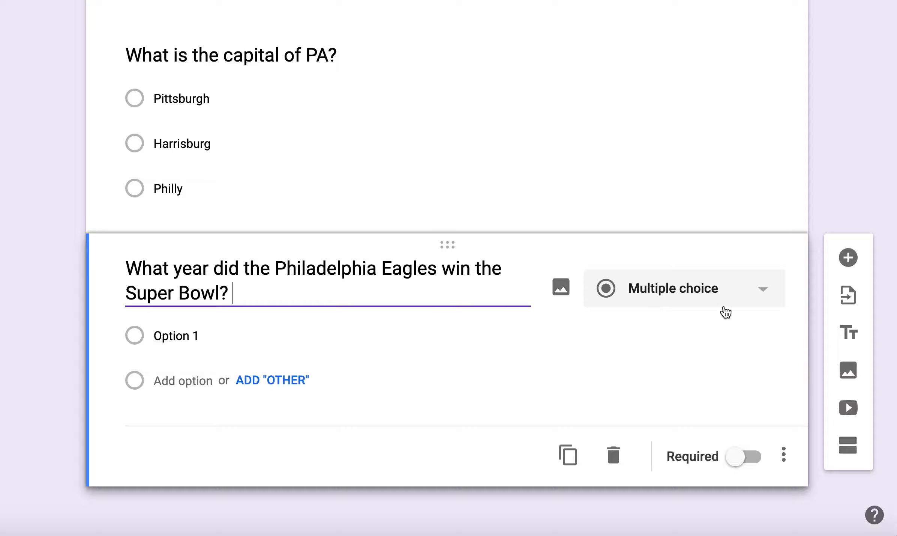
Change the Super Bowl question's type to Short answer.
{"action": "left_click", "coordinate": [706, 290]}
{"action": "left_click", "coordinate": [666, 50]}
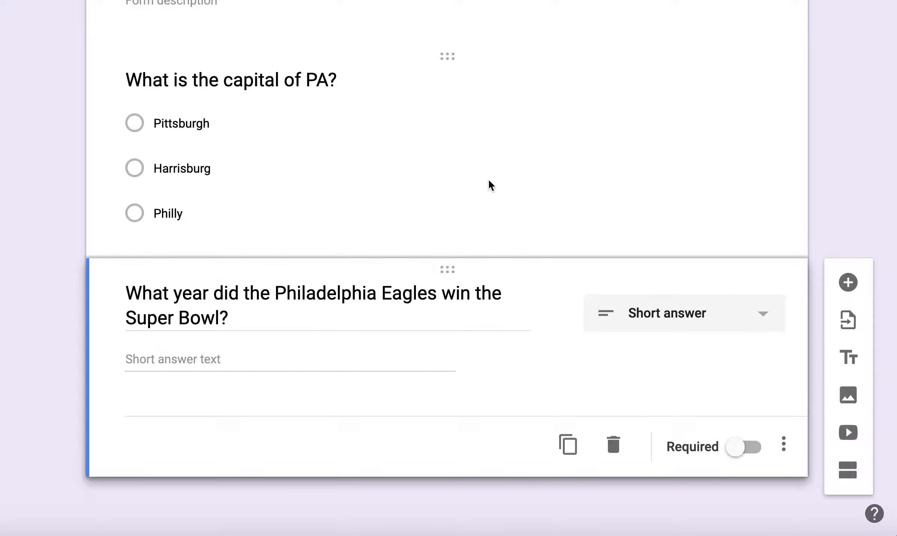
{"action": "scroll", "coordinate": [489, 179], "scroll_direction": "up", "scroll_amount": 5}
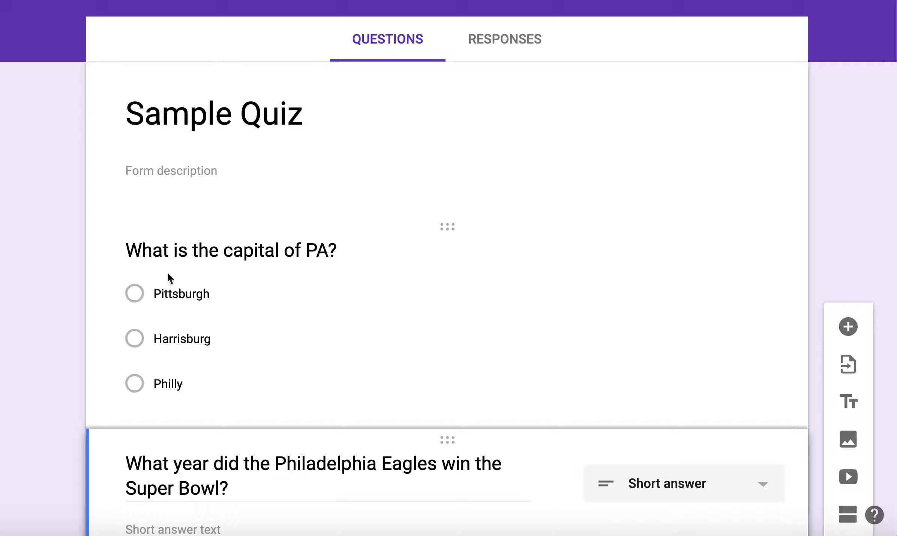
{"action": "scroll", "coordinate": [176, 275], "scroll_direction": "down", "scroll_amount": 4}
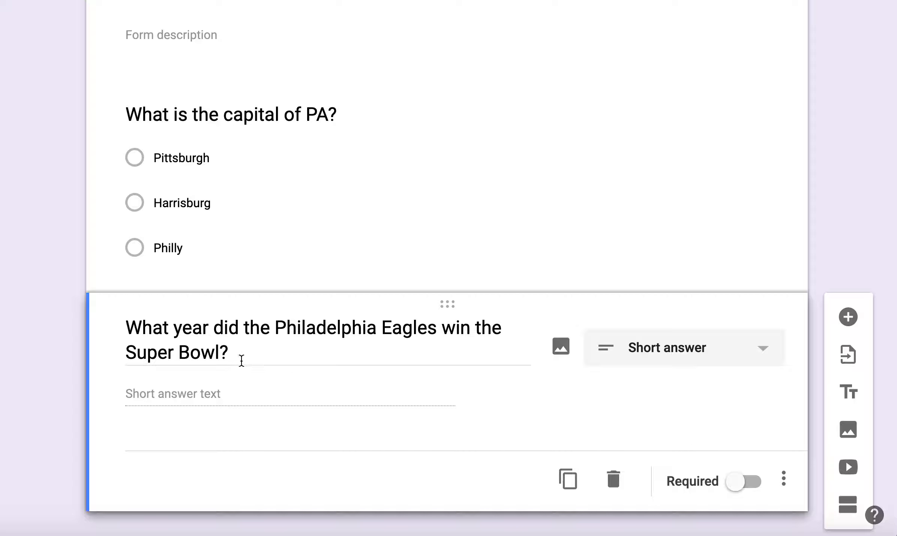
{"action": "scroll", "coordinate": [244, 360], "scroll_direction": "down", "scroll_amount": 1}
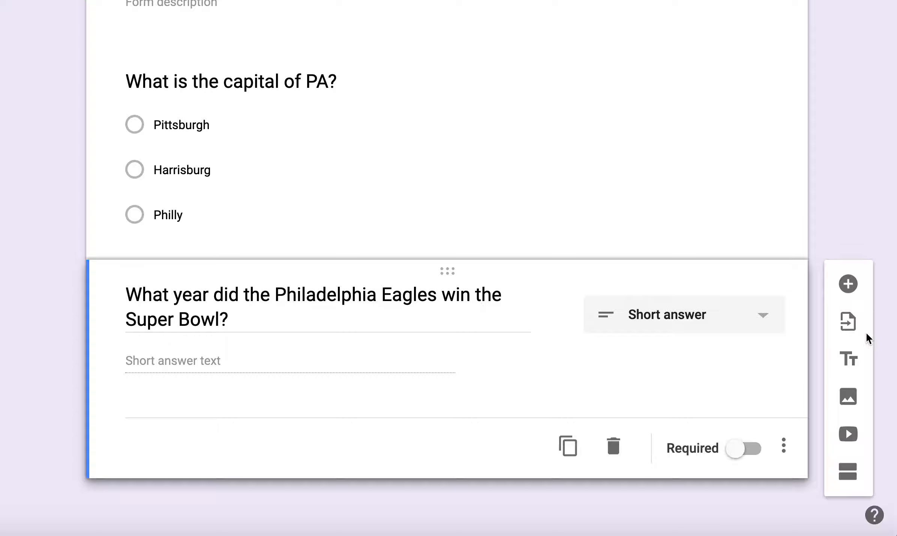
{"action": "left_click", "coordinate": [713, 317]}
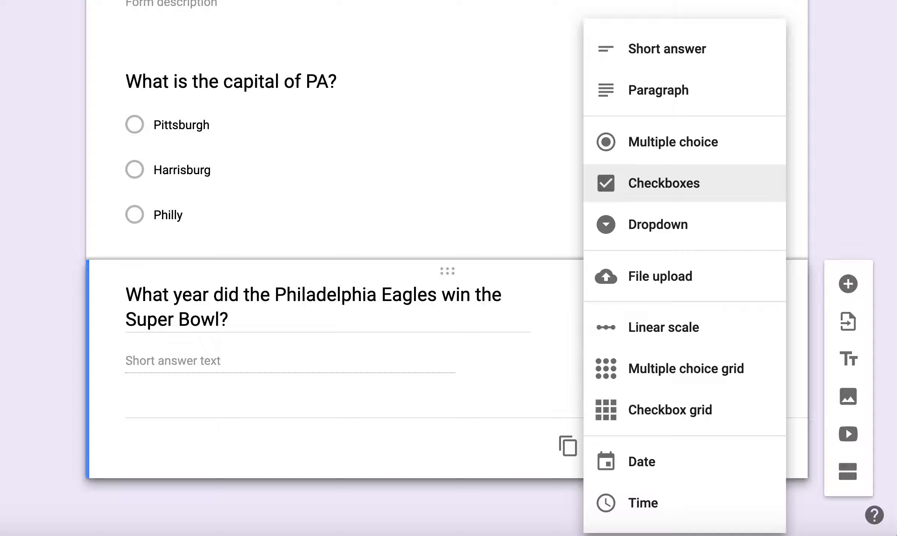
{"action": "left_click", "coordinate": [887, 176]}
Turn the form into a quiz through the "Make this a quiz" setting and save the settings.
{"action": "scroll", "coordinate": [770, 228], "scroll_direction": "up", "scroll_amount": 1}
{"action": "scroll", "coordinate": [771, 228], "scroll_direction": "up", "scroll_amount": 5}
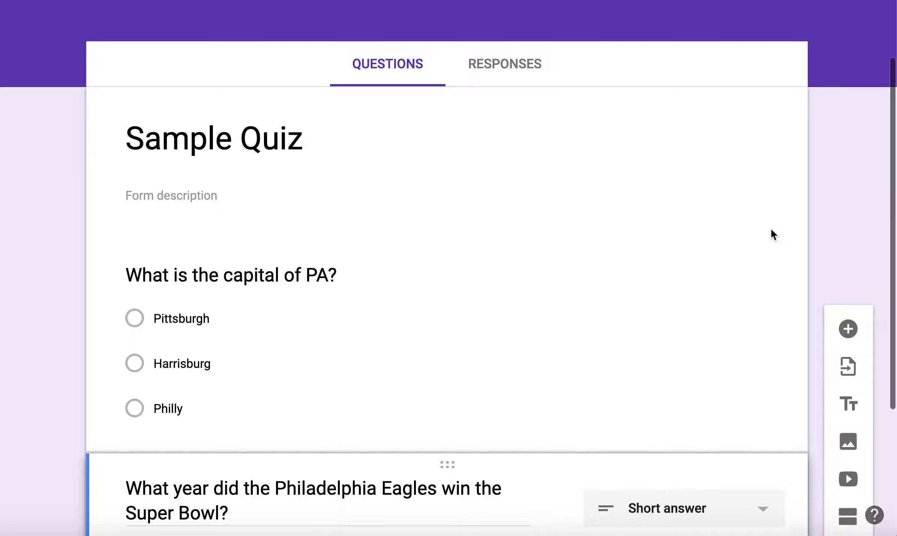
{"action": "scroll", "coordinate": [774, 229], "scroll_direction": "up", "scroll_amount": 2}
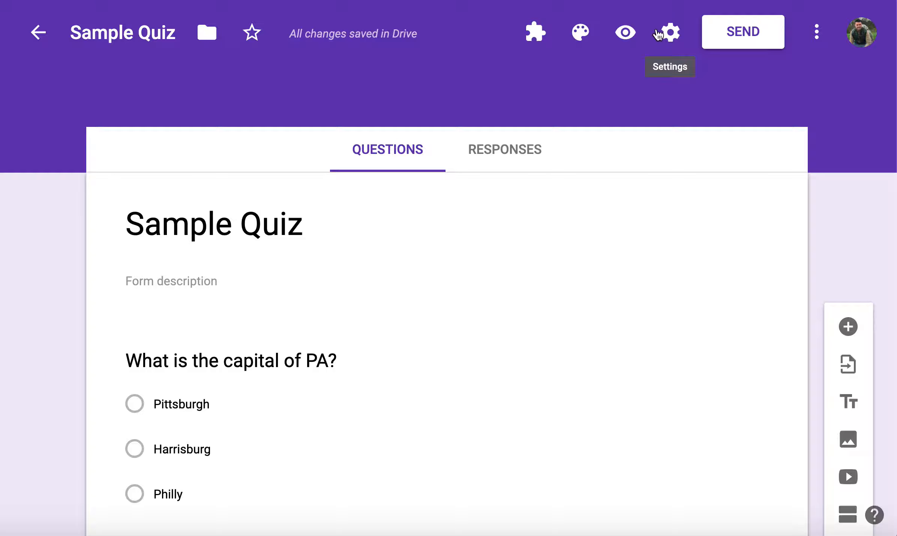
{"action": "left_click", "coordinate": [670, 32]}
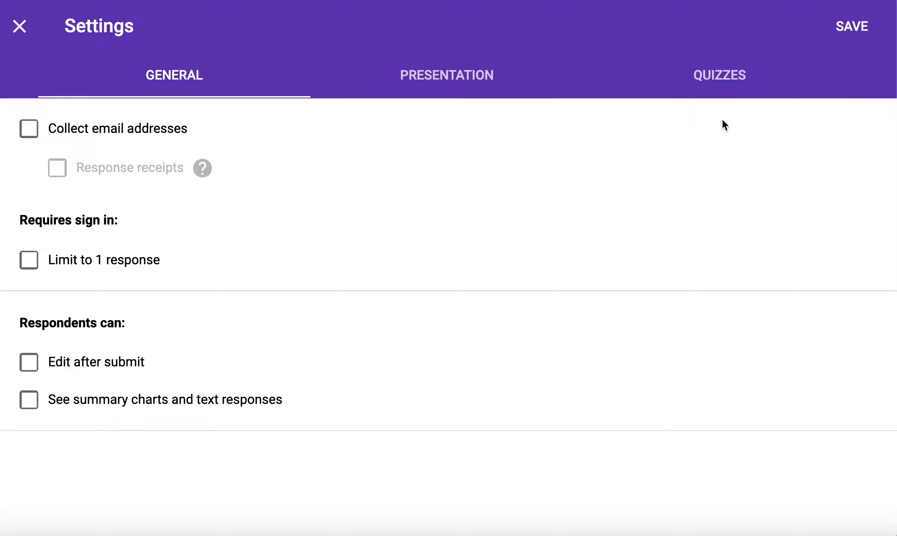
{"action": "left_click", "coordinate": [736, 80]}
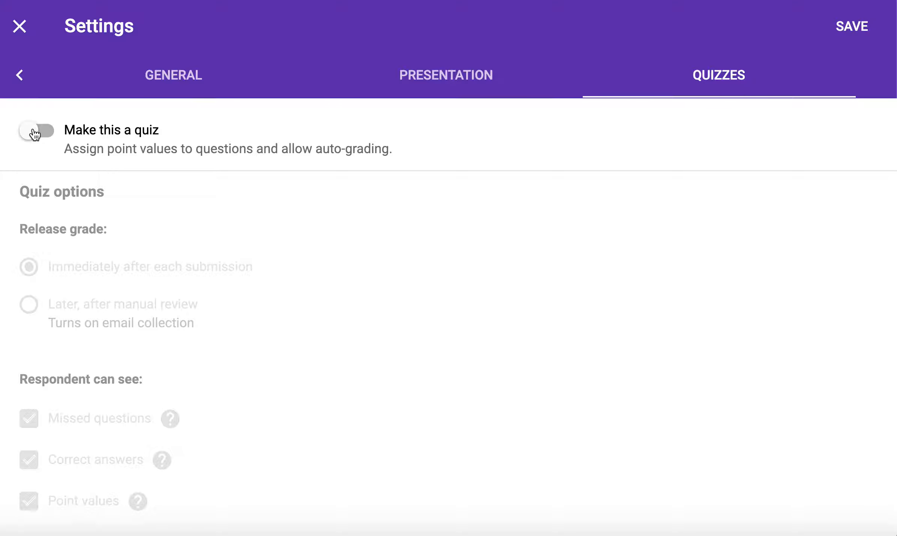
{"action": "left_click", "coordinate": [35, 132]}
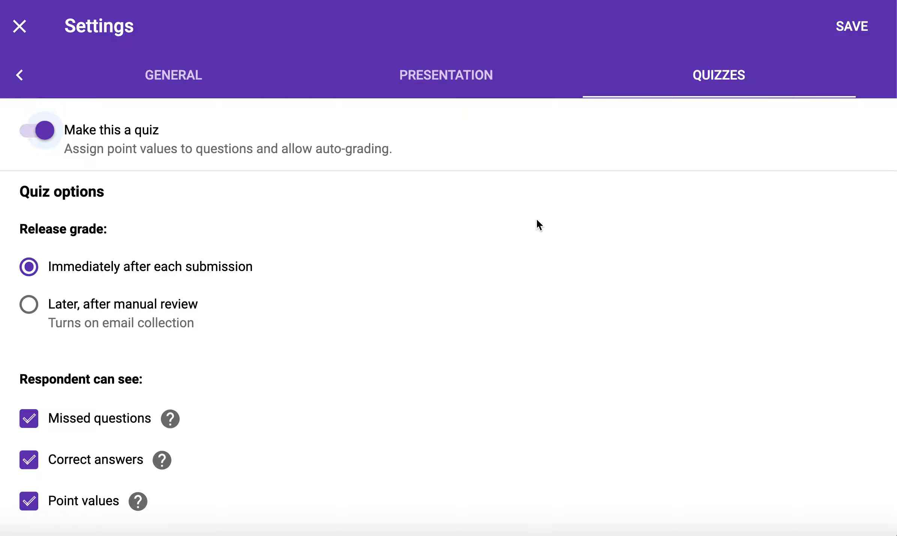
{"action": "scroll", "coordinate": [529, 221], "scroll_direction": "down", "scroll_amount": 1}
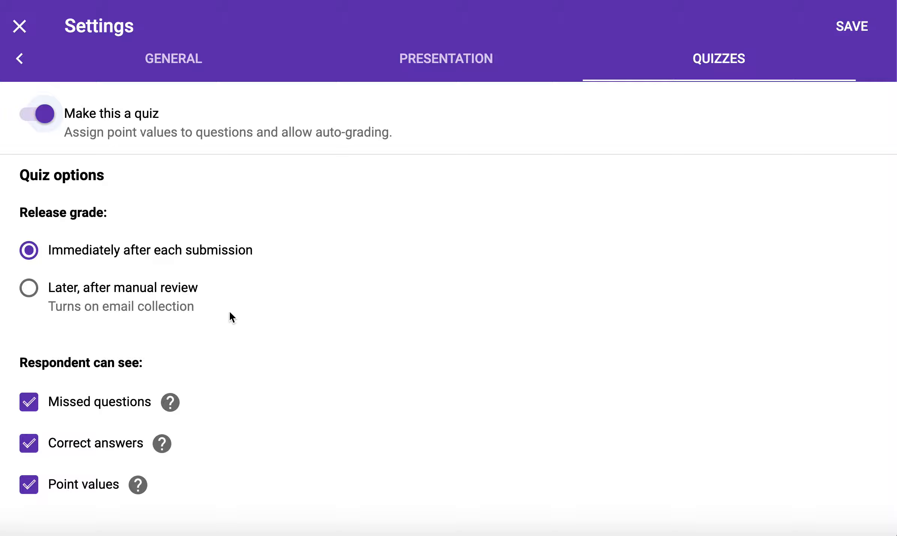
{"action": "left_click", "coordinate": [849, 25]}
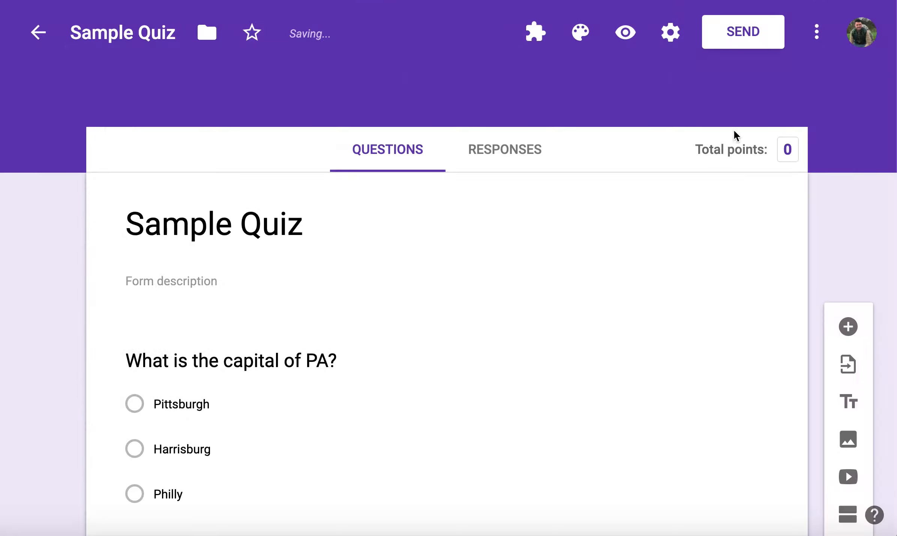
Set the capital question's answer key to 2 points with Harrisburg as the correct answer.
{"action": "scroll", "coordinate": [515, 299], "scroll_direction": "down", "scroll_amount": 4}
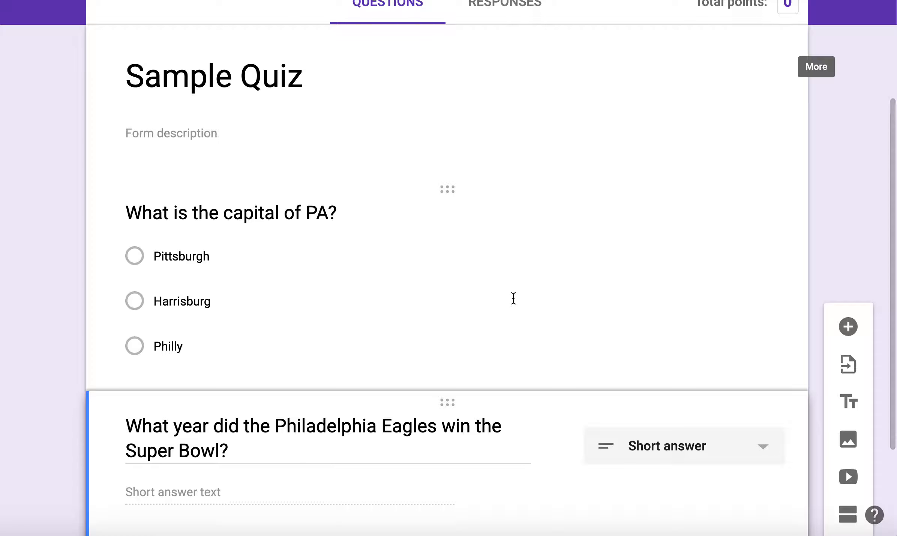
{"action": "left_click", "coordinate": [382, 265]}
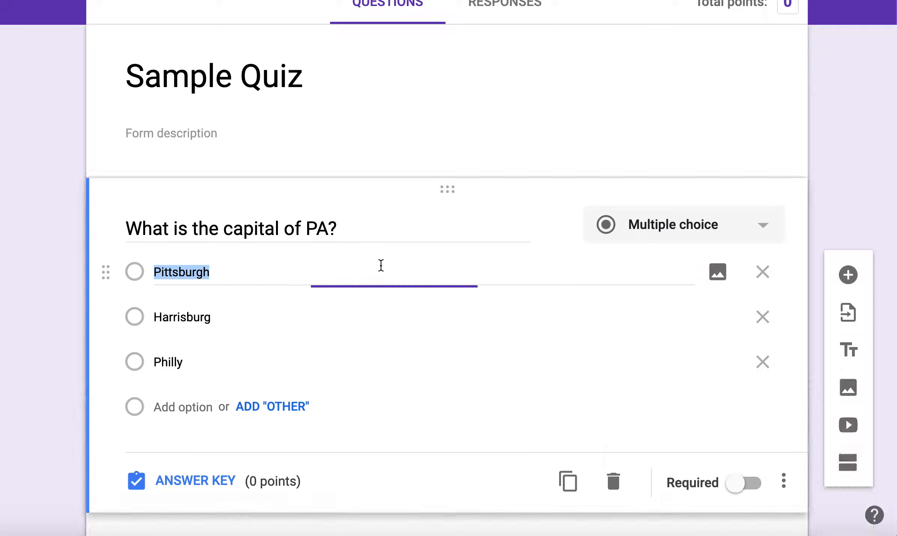
{"action": "scroll", "coordinate": [390, 266], "scroll_direction": "down", "scroll_amount": 4}
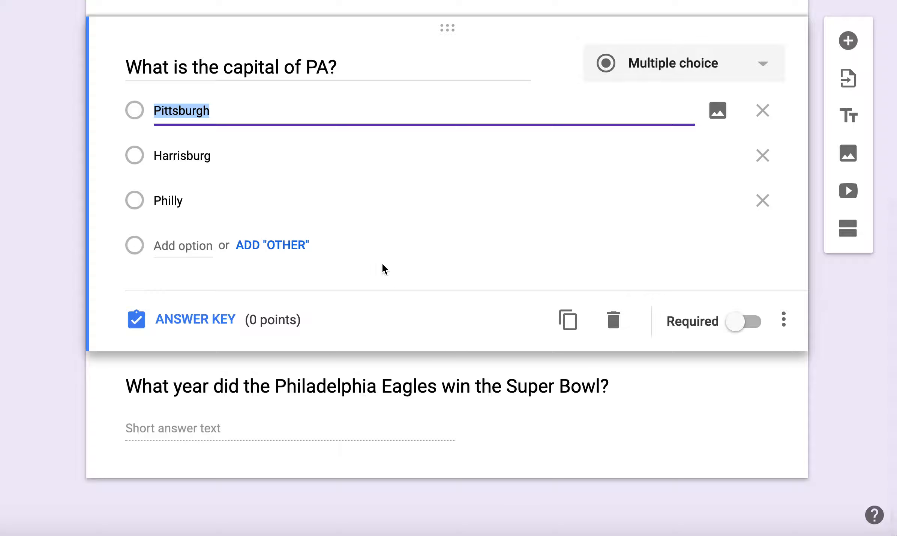
{"action": "left_click", "coordinate": [194, 318]}
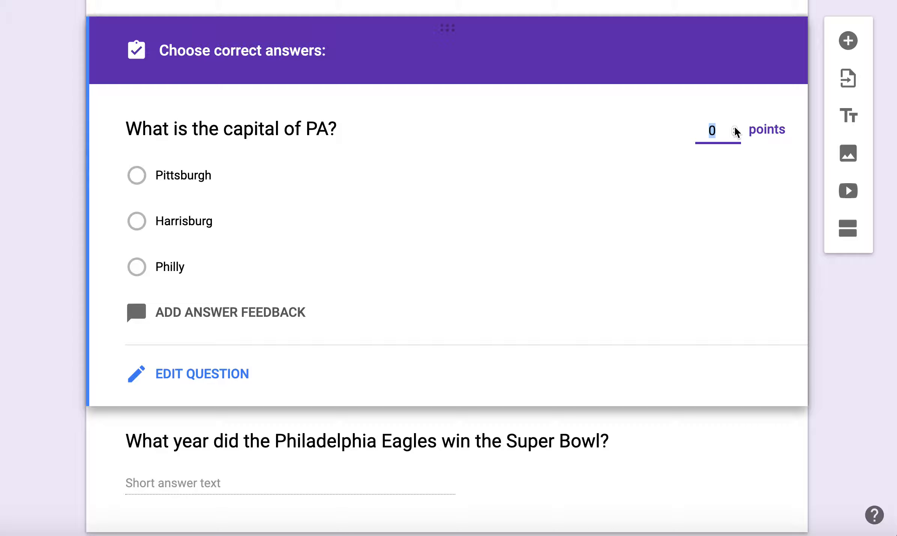
{"action": "left_click", "coordinate": [734, 128]}
{"action": "left_click", "coordinate": [734, 128]}
{"action": "left_click", "coordinate": [201, 224]}
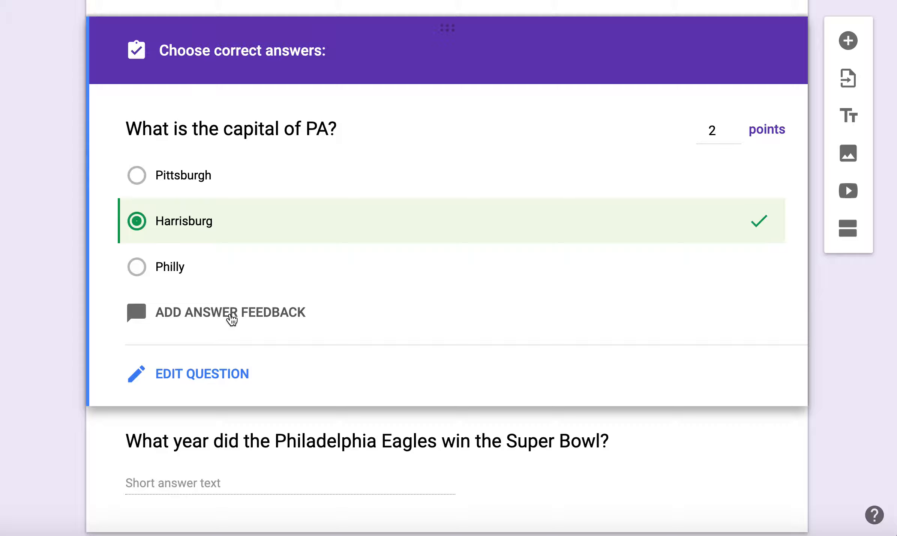
Add 2018 as a correct answer in the Super Bowl question's answer key.
{"action": "scroll", "coordinate": [233, 315], "scroll_direction": "up", "scroll_amount": 2}
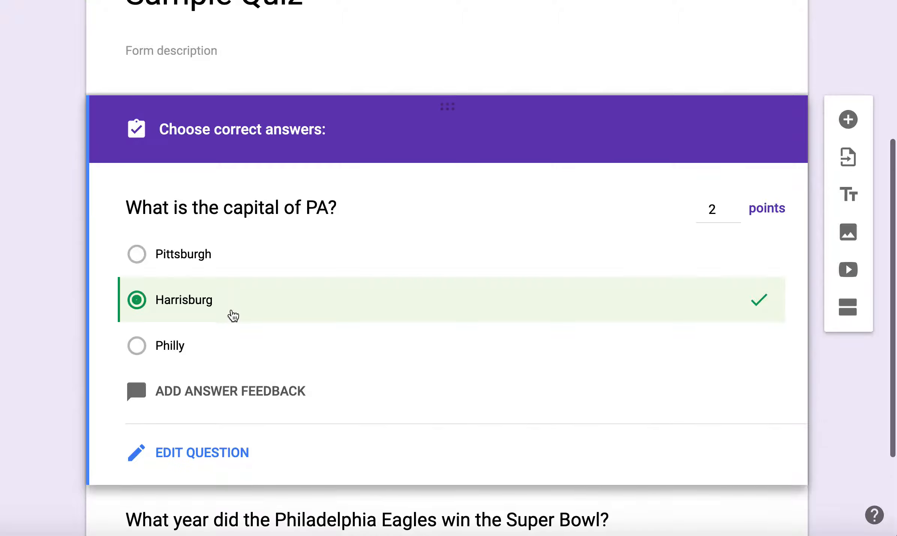
{"action": "scroll", "coordinate": [235, 315], "scroll_direction": "down", "scroll_amount": 4}
{"action": "left_click", "coordinate": [361, 426]}
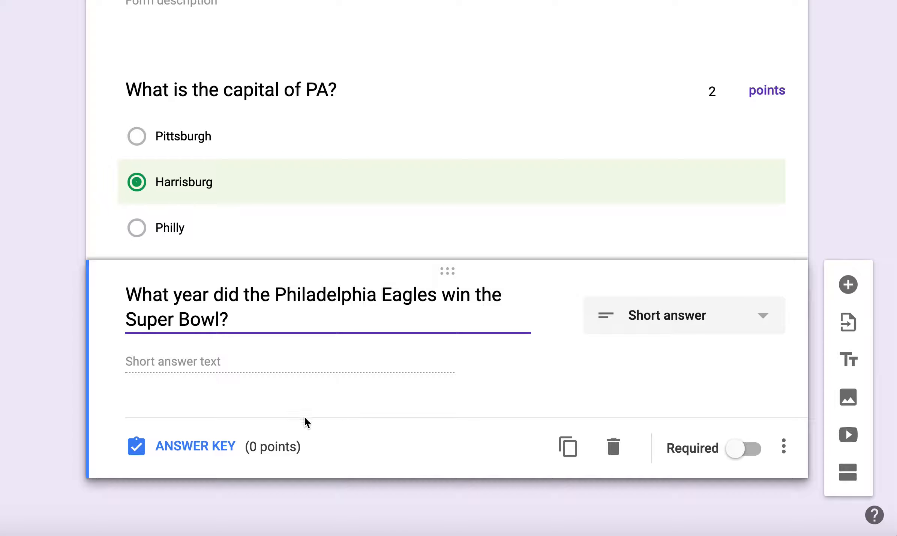
{"action": "left_click", "coordinate": [180, 455]}
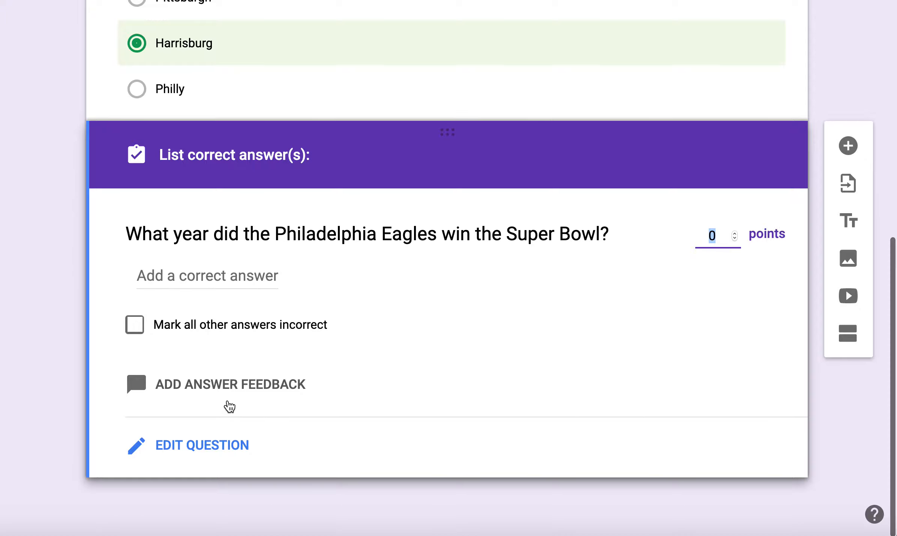
{"action": "left_click", "coordinate": [165, 281]}
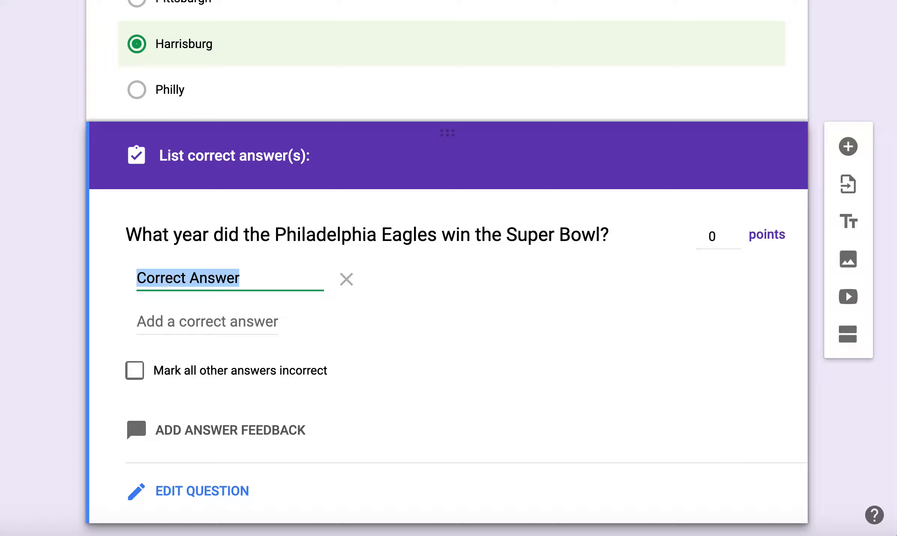
{"action": "type", "text": "2018"}
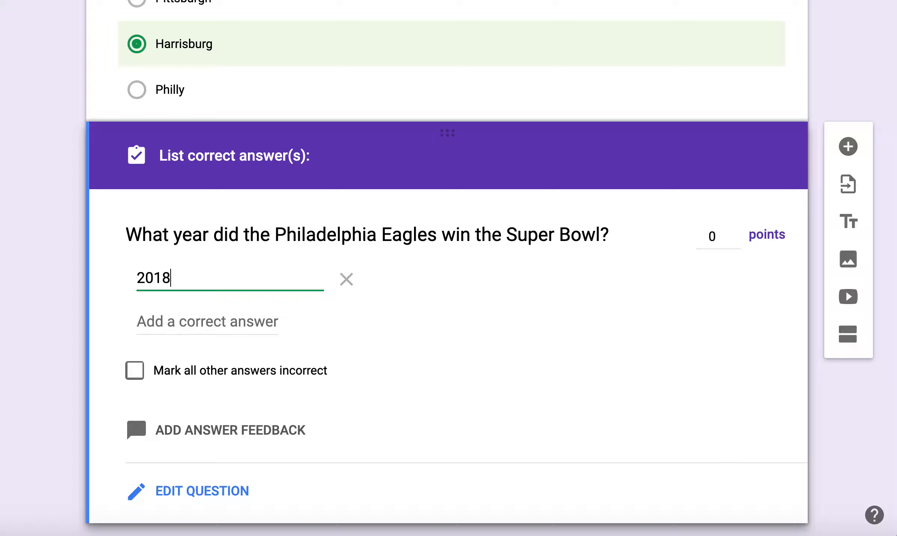
Mark all other answers to the Super Bowl question incorrect and make the question worth 1 point.
{"action": "left_click", "coordinate": [72, 298]}
{"action": "left_click", "coordinate": [136, 371]}
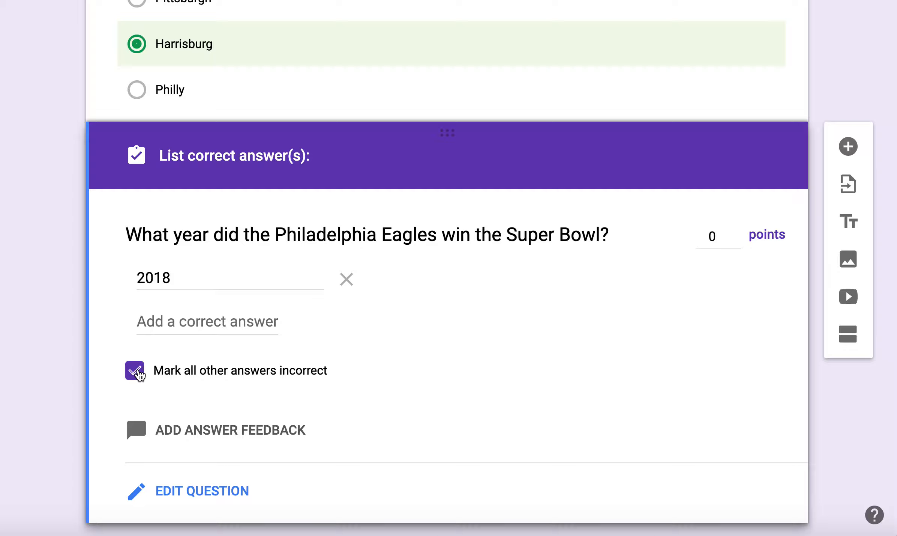
{"action": "left_click", "coordinate": [734, 233]}
{"action": "scroll", "coordinate": [554, 328], "scroll_direction": "down", "scroll_amount": 2}
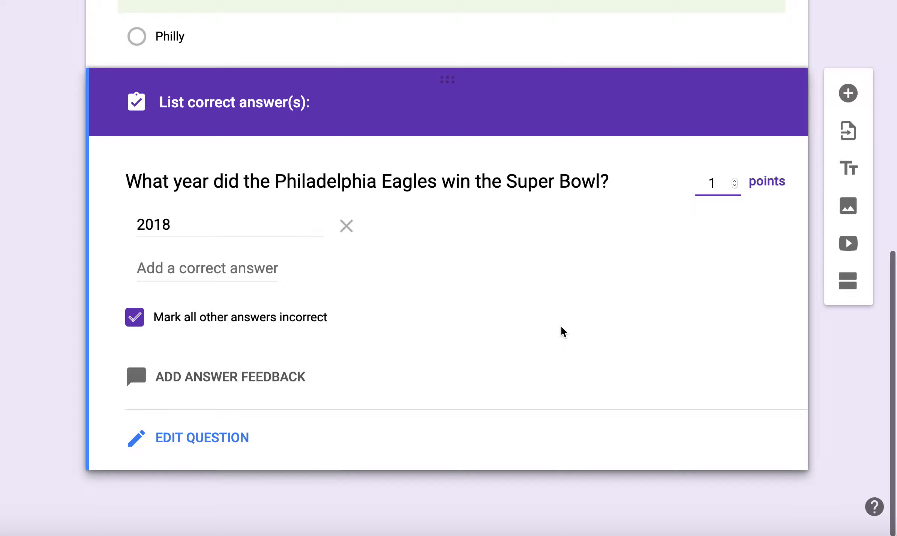
{"action": "left_click", "coordinate": [875, 382]}
Preview the quiz and submit a test response answering Pittsburgh for the capital and 2019 for the Super Bowl year.
{"action": "scroll", "coordinate": [814, 354], "scroll_direction": "up", "scroll_amount": 10}
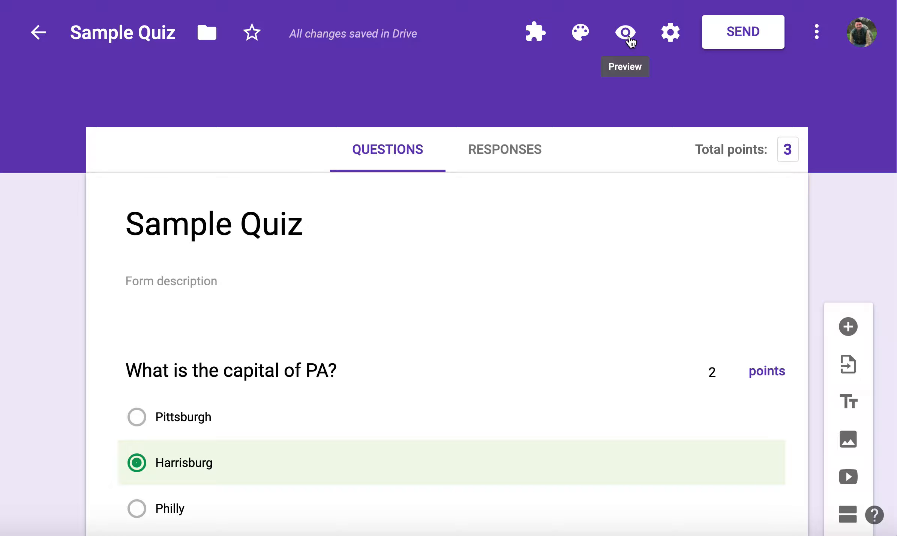
{"action": "left_click", "coordinate": [626, 34]}
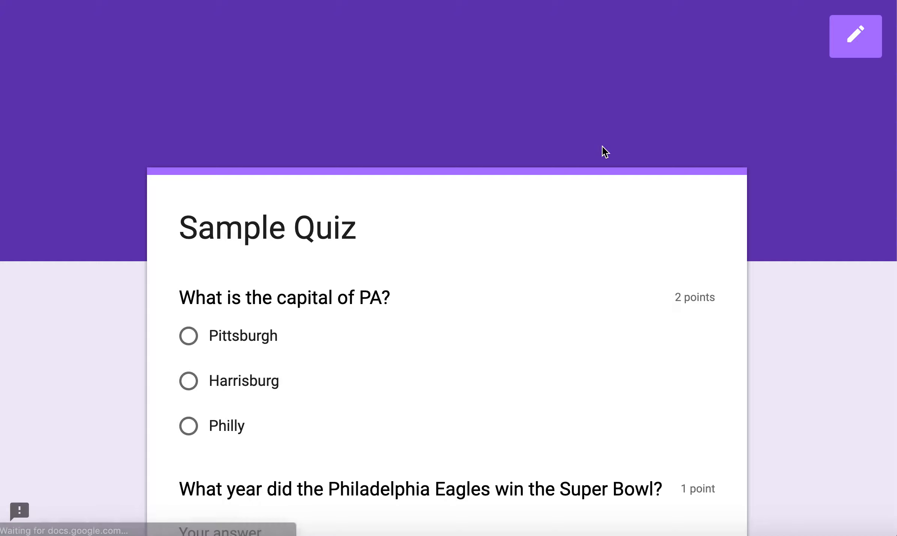
{"action": "scroll", "coordinate": [605, 150], "scroll_direction": "down", "scroll_amount": 3}
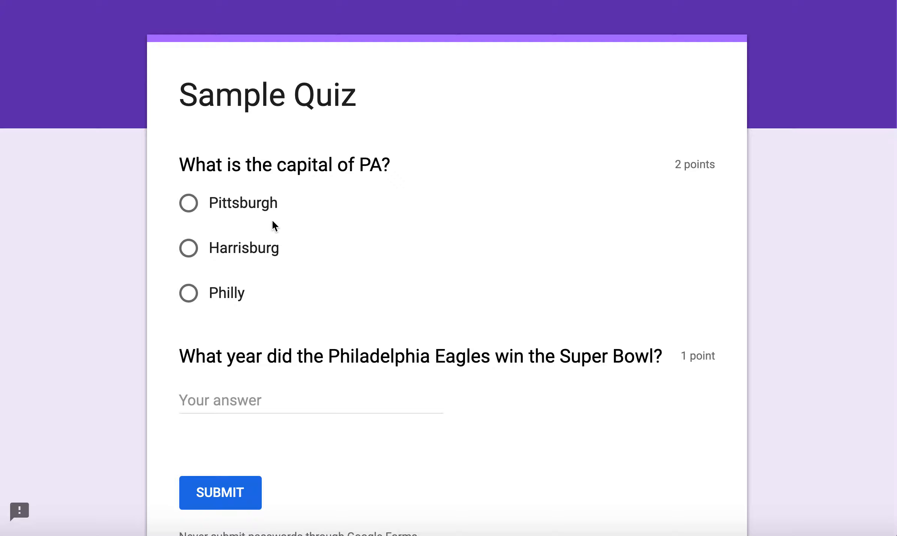
{"action": "left_click", "coordinate": [258, 203]}
{"action": "left_click", "coordinate": [216, 396]}
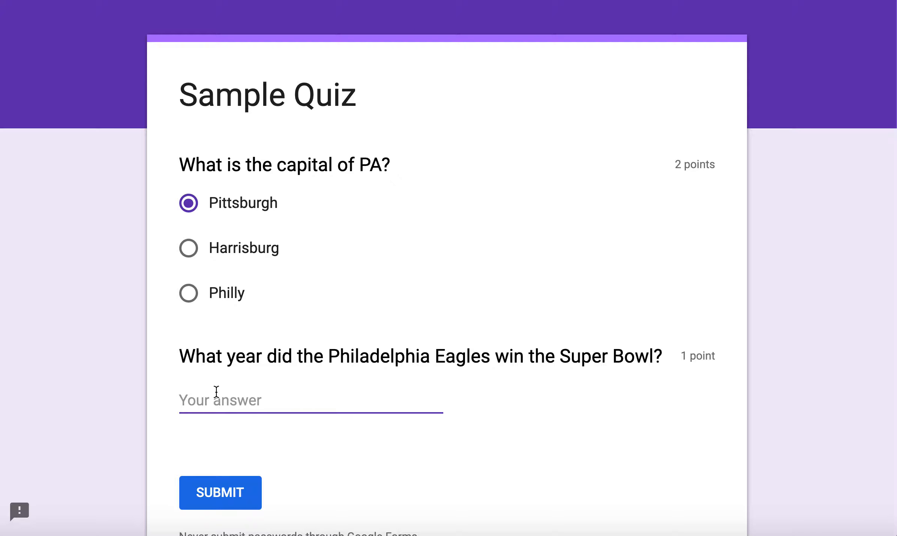
{"action": "type", "text": "2019"}
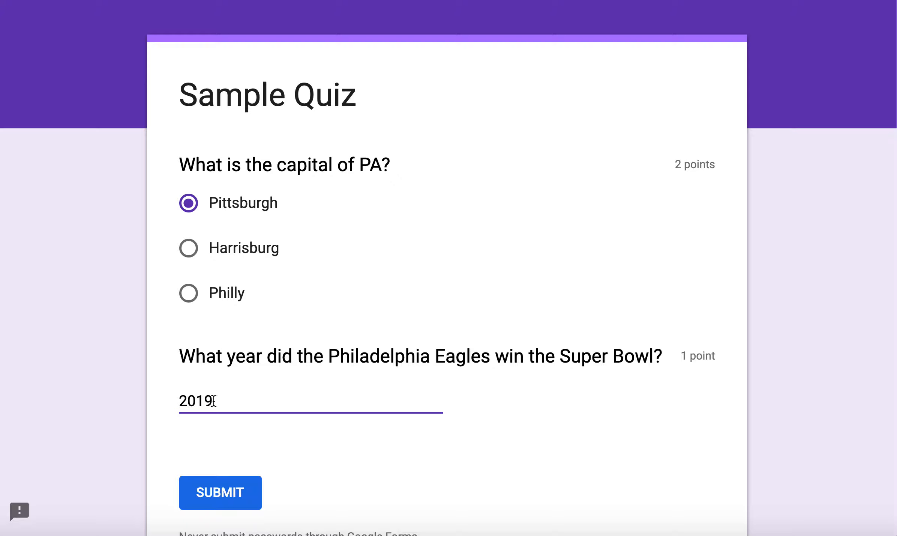
{"action": "left_click", "coordinate": [204, 497]}
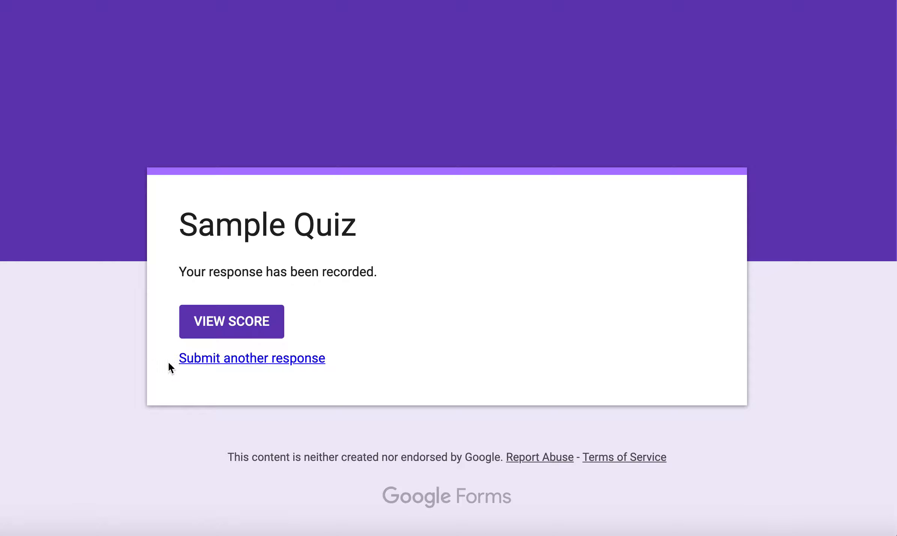
View the test response's score and the correct answers for both questions, and return to the form editor.
{"action": "left_click", "coordinate": [234, 325]}
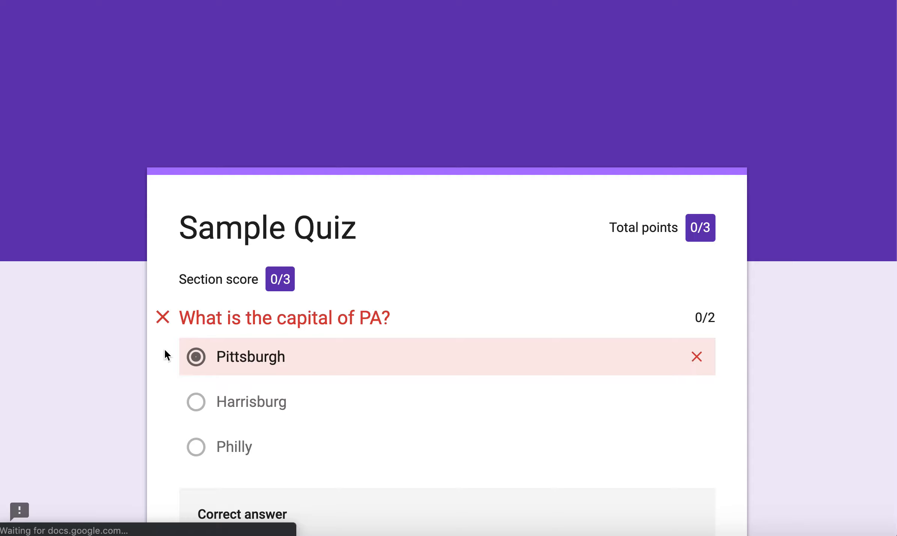
{"action": "scroll", "coordinate": [138, 372], "scroll_direction": "down", "scroll_amount": 5}
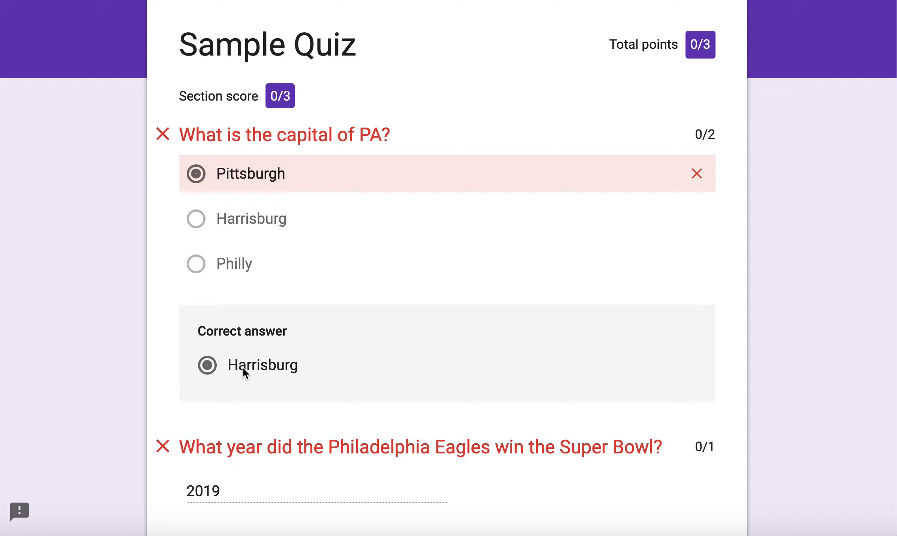
{"action": "scroll", "coordinate": [209, 341], "scroll_direction": "down", "scroll_amount": 5}
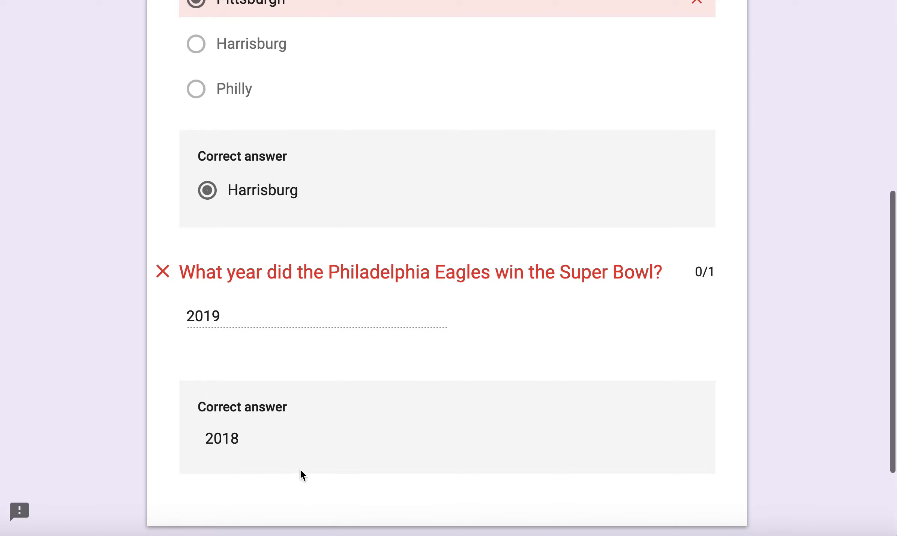
{"action": "scroll", "coordinate": [227, 397], "scroll_direction": "up", "scroll_amount": 10}
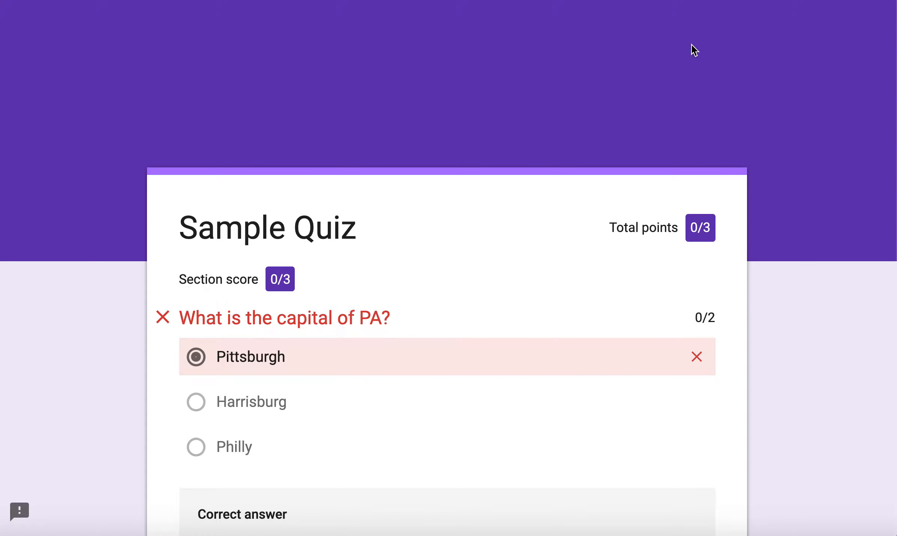
{"action": "key", "text": "super+w"}
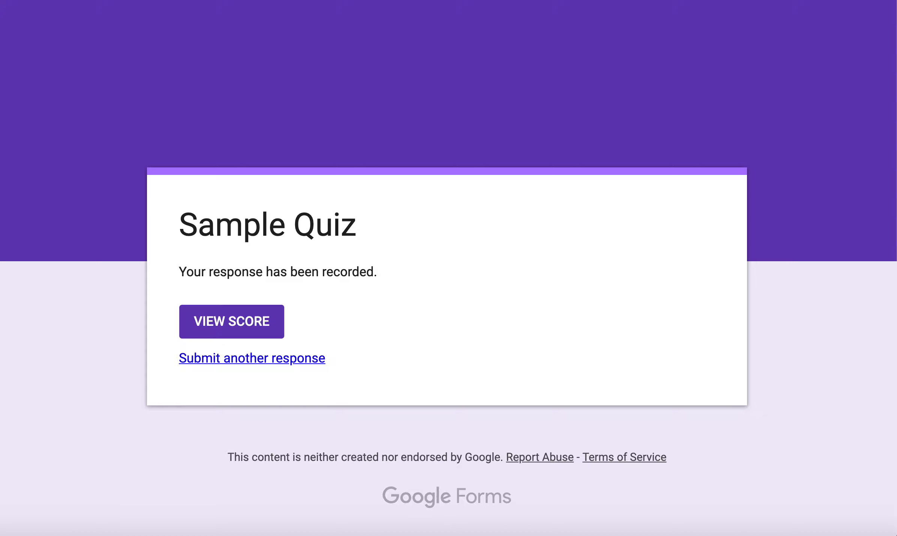
{"action": "key", "text": "super+w"}
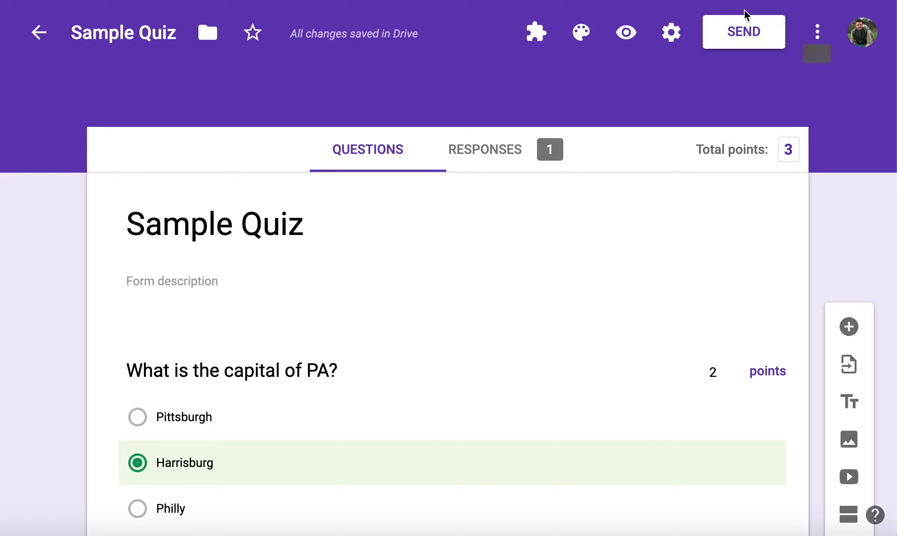
Look at the email and link options for sending the form, and close them without sending.
{"action": "left_click", "coordinate": [757, 37]}
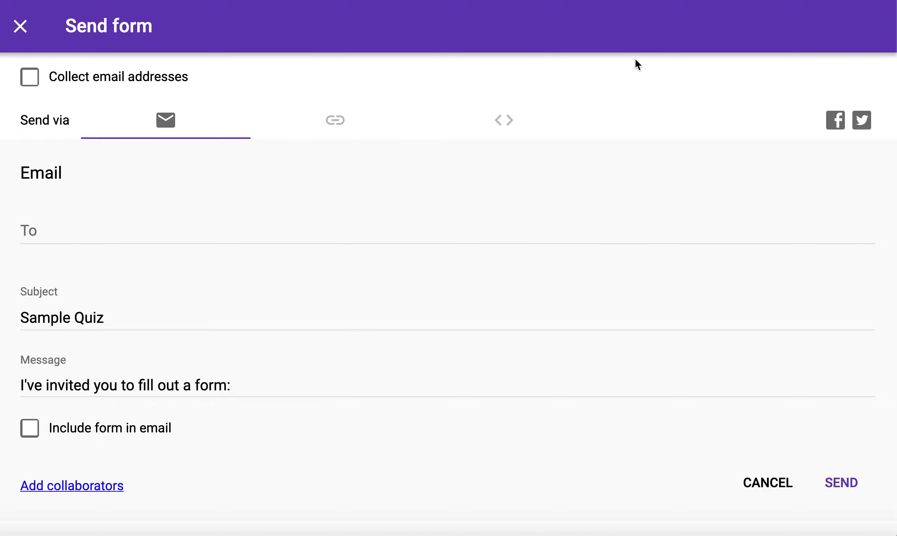
{"action": "left_click", "coordinate": [343, 122]}
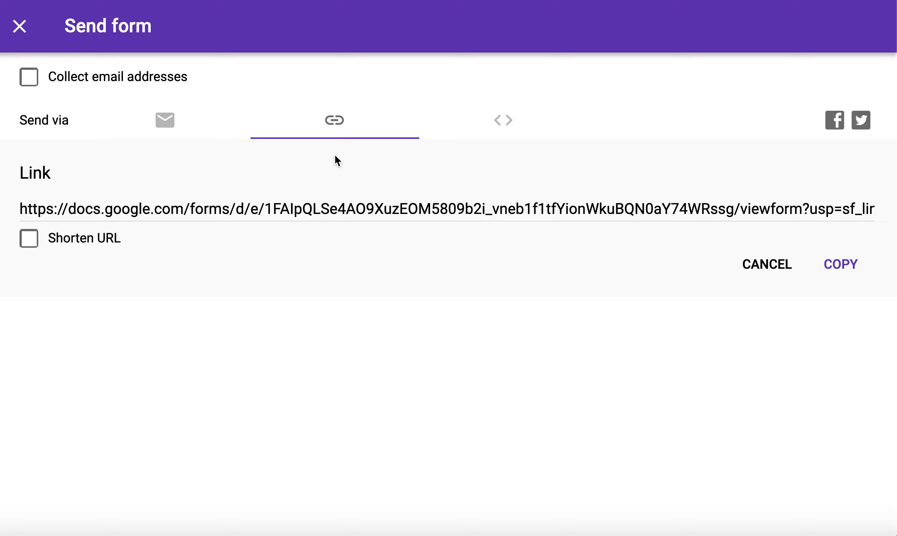
{"action": "left_click", "coordinate": [19, 26]}
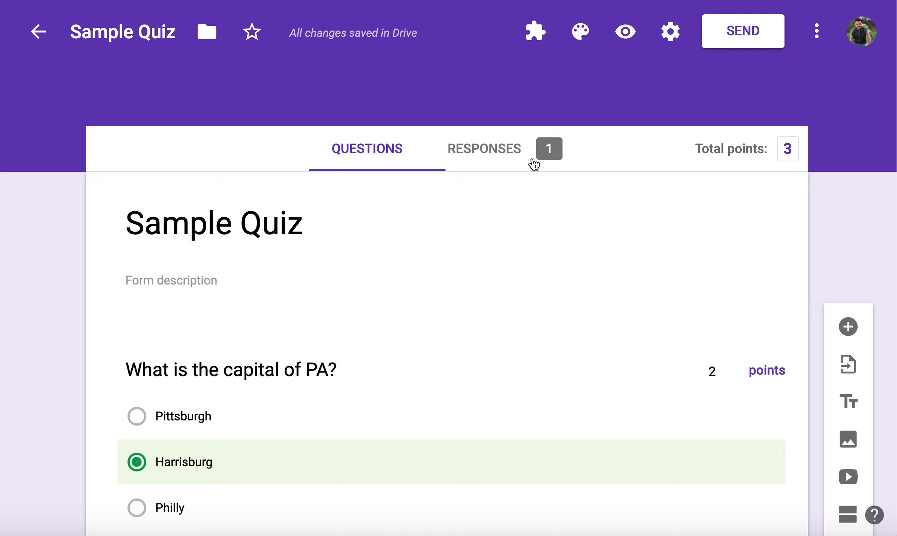
Review the quiz responses in the summary, per-question and individual views.
{"action": "left_click", "coordinate": [499, 152]}
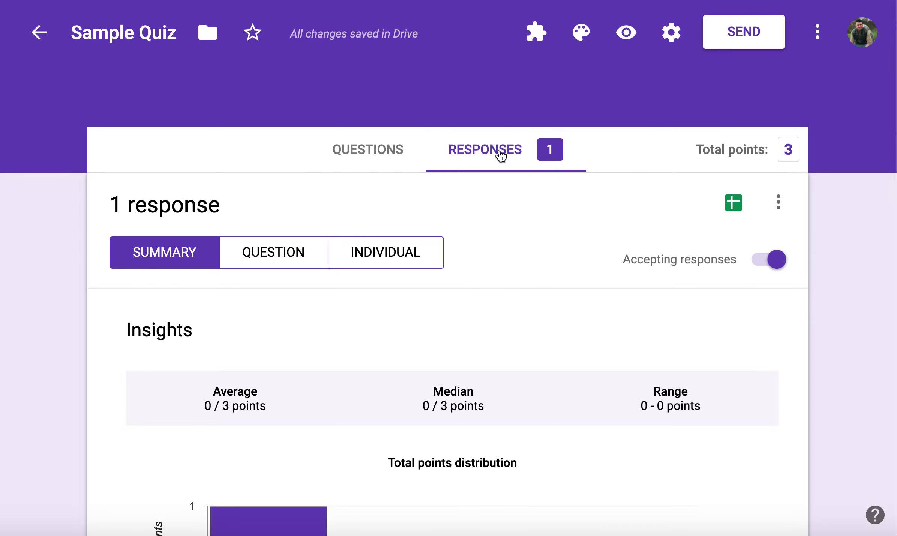
{"action": "scroll", "coordinate": [513, 188], "scroll_direction": "down", "scroll_amount": 4}
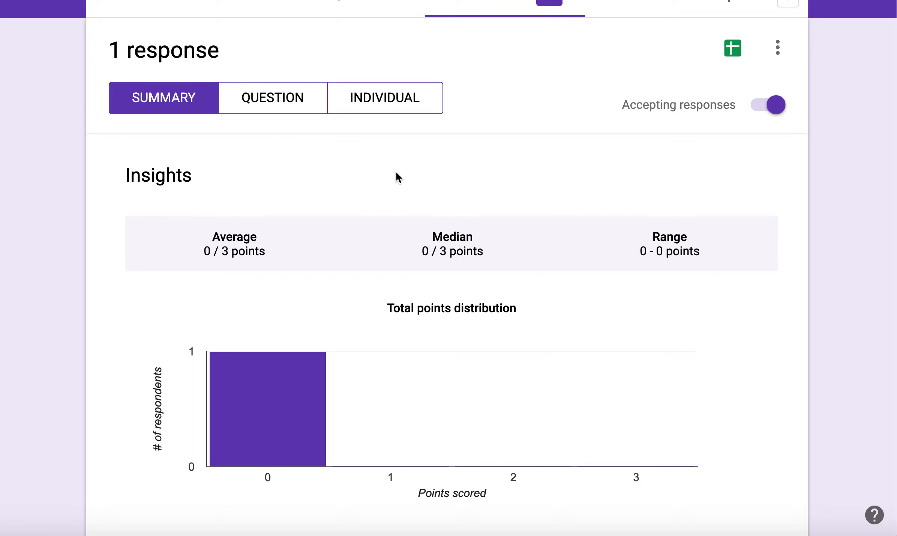
{"action": "scroll", "coordinate": [244, 285], "scroll_direction": "up", "scroll_amount": 2}
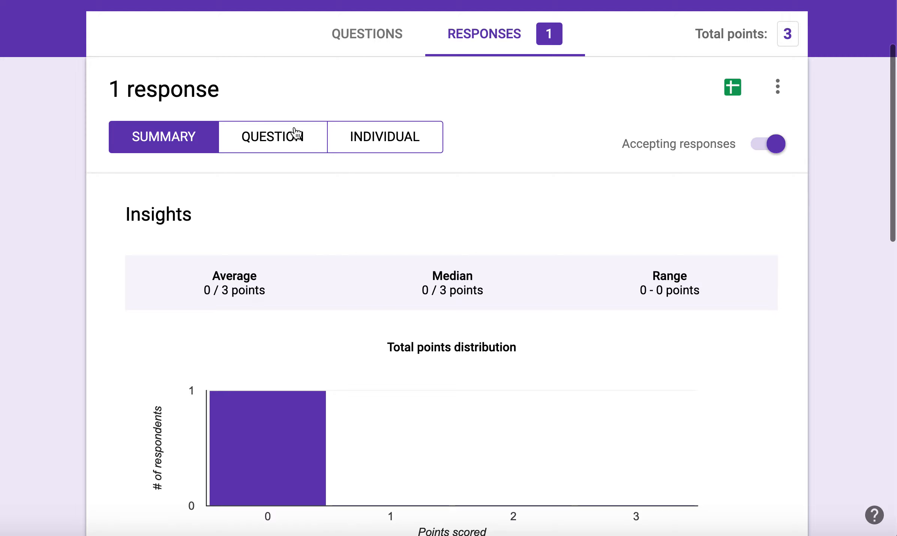
{"action": "left_click", "coordinate": [301, 136]}
{"action": "scroll", "coordinate": [330, 242], "scroll_direction": "down", "scroll_amount": 2}
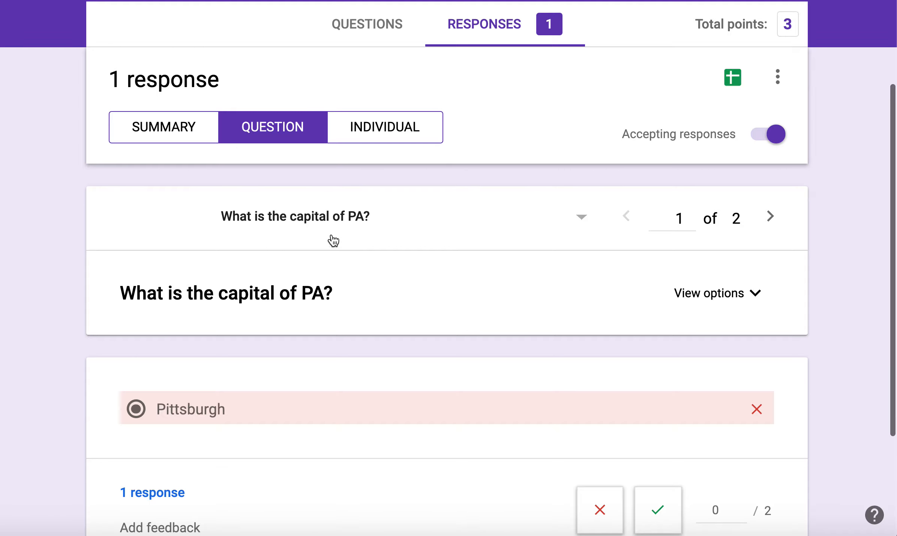
{"action": "left_click", "coordinate": [385, 140]}
{"action": "scroll", "coordinate": [425, 220], "scroll_direction": "down", "scroll_amount": 4}
{"action": "scroll", "coordinate": [425, 219], "scroll_direction": "up", "scroll_amount": 2}
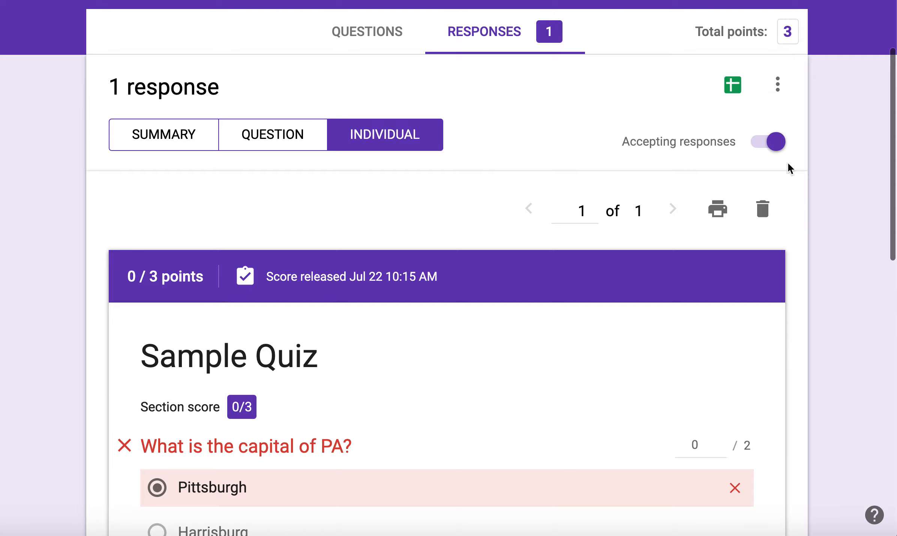
Create a new spreadsheet named "Sample Quiz (Responses)" as the response destination, and return to the form after viewing it.
{"action": "left_click", "coordinate": [720, 94]}
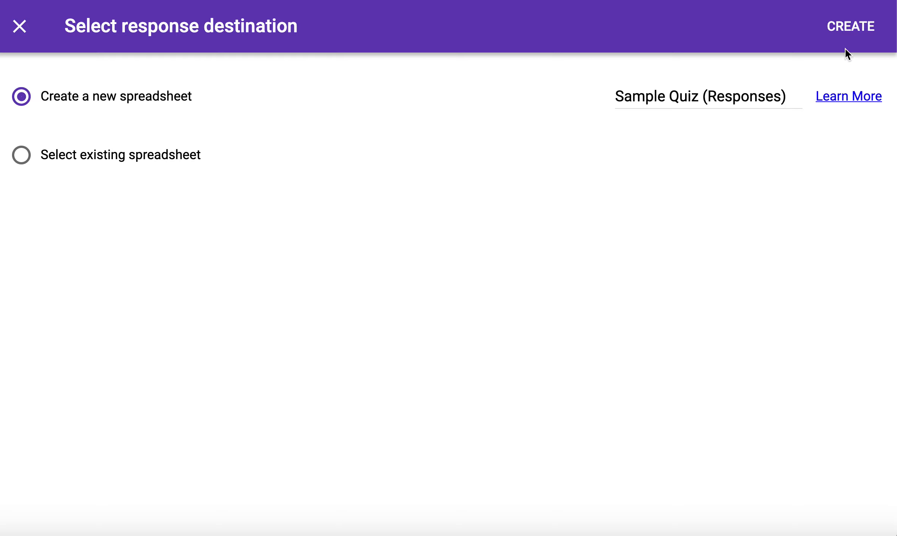
{"action": "left_click", "coordinate": [850, 28]}
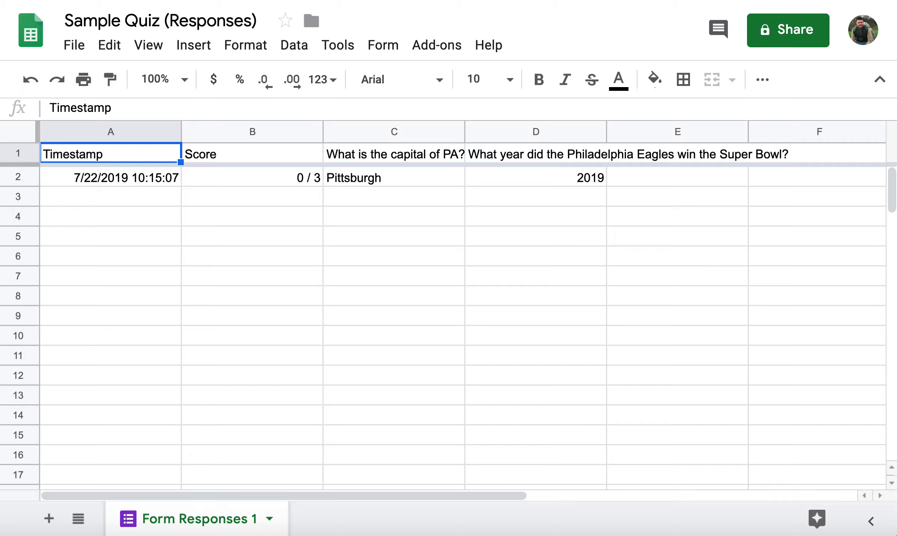
{"action": "key", "text": "ctrl+w"}
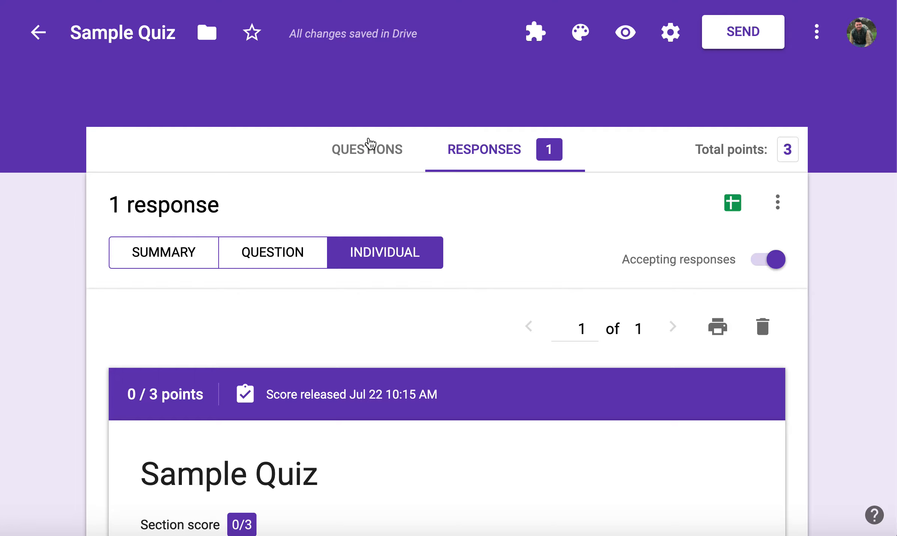
Return to the quiz's questions and open the capital question for editing.
{"action": "left_click", "coordinate": [368, 146]}
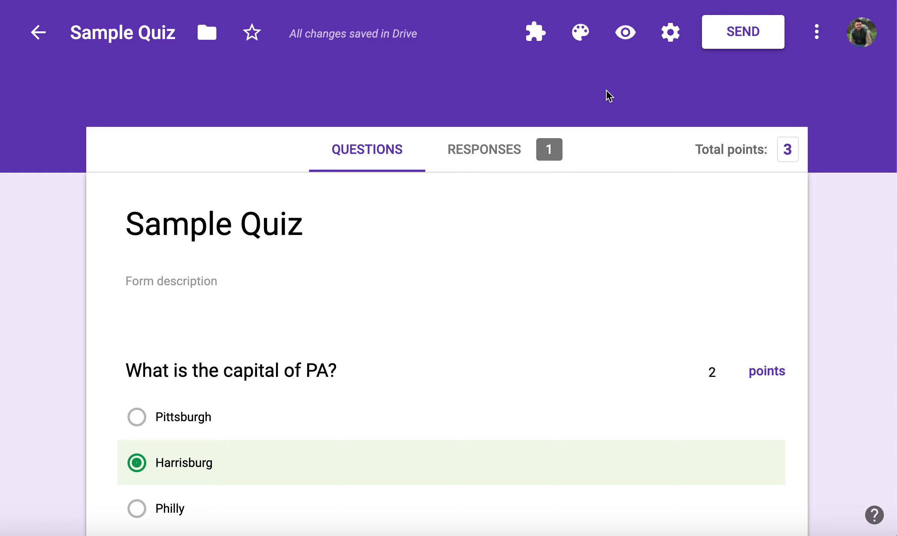
{"action": "left_click", "coordinate": [666, 39]}
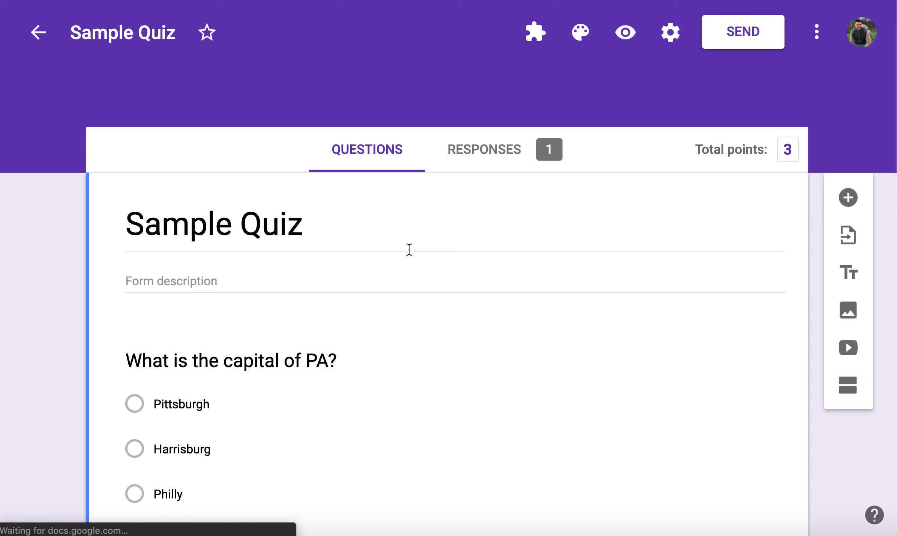
{"action": "scroll", "coordinate": [406, 253], "scroll_direction": "down", "scroll_amount": 3}
{"action": "left_click", "coordinate": [366, 281]}
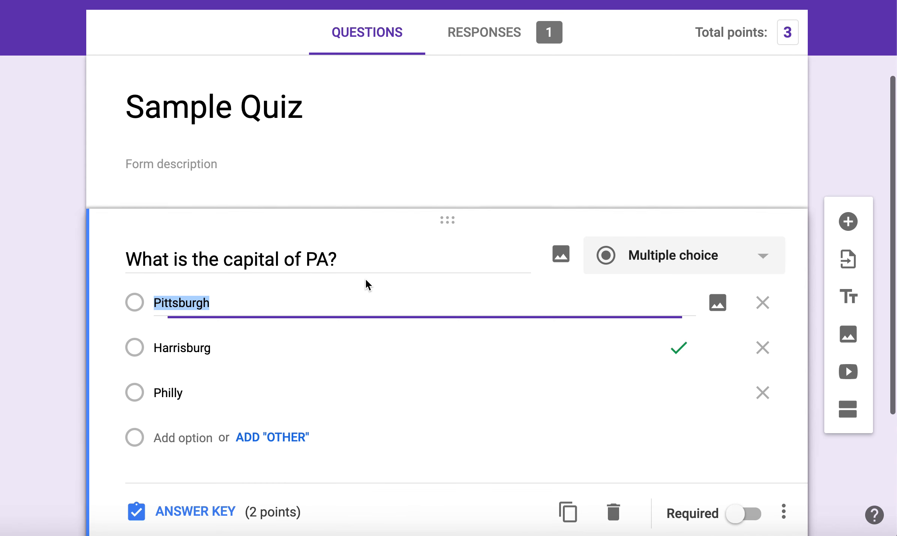
{"action": "scroll", "coordinate": [366, 279], "scroll_direction": "down", "scroll_amount": 1}
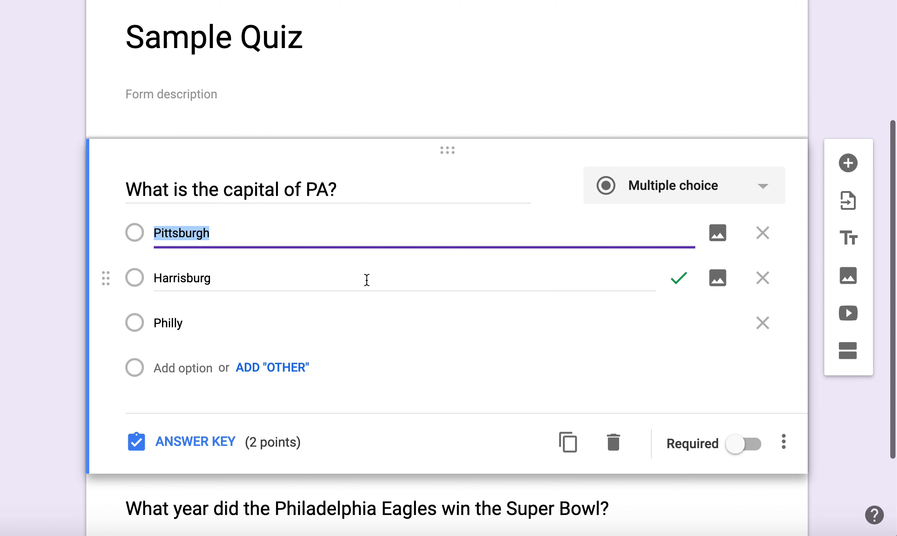